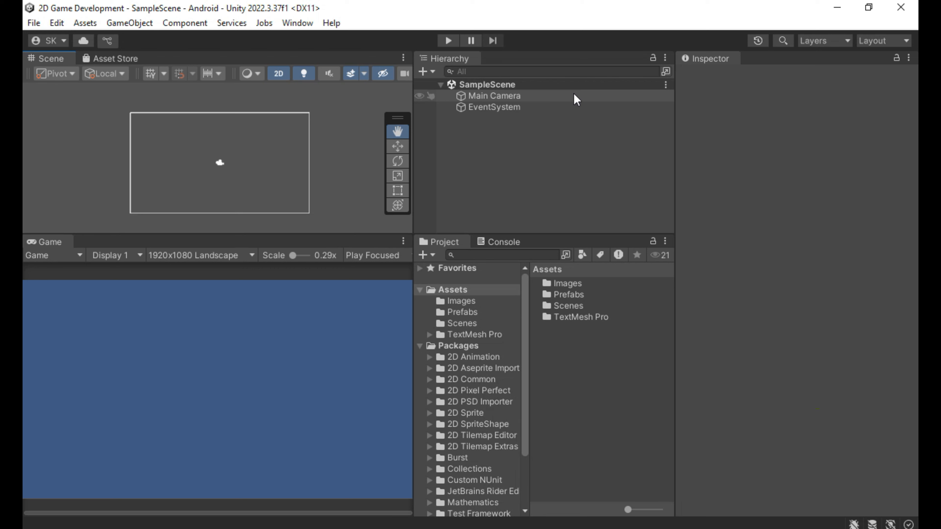
# Step: Inspect the available projection options of the Main Camera
pyautogui.click(575, 98)
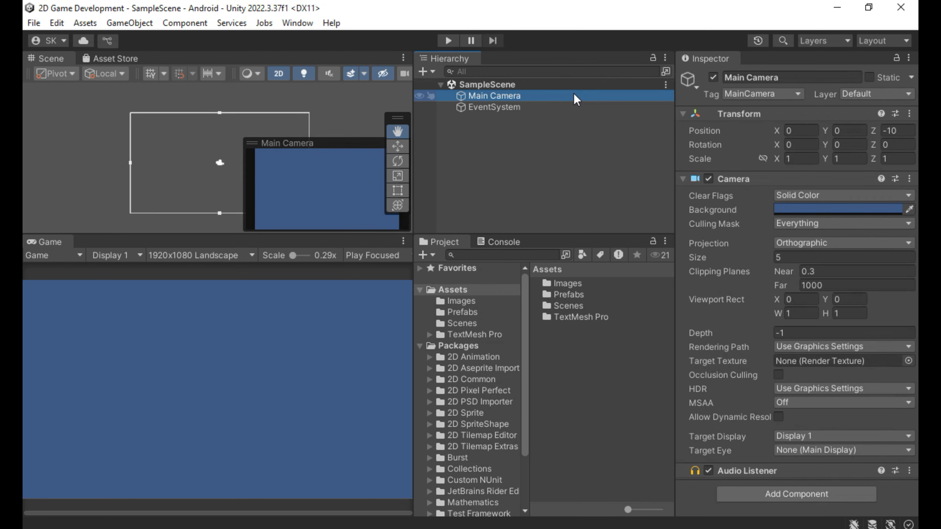
pyautogui.click(841, 243)
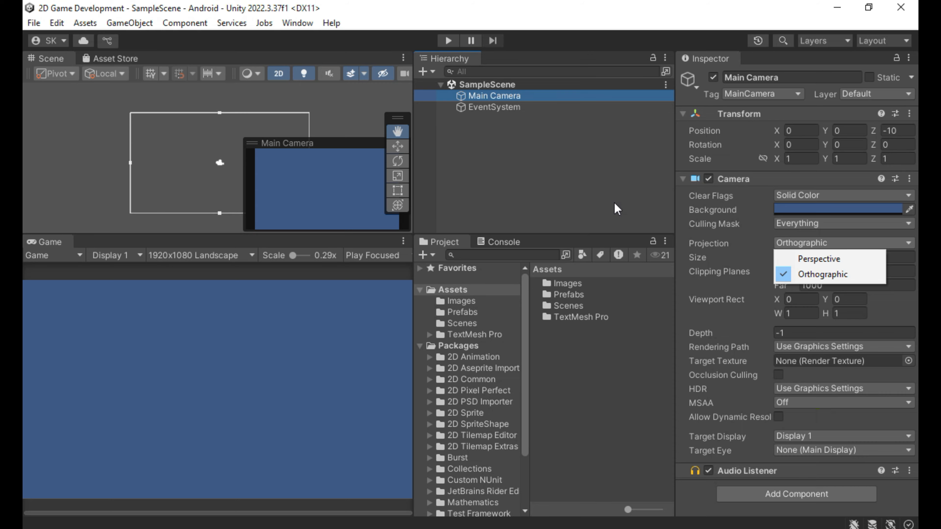
pyautogui.click(554, 150)
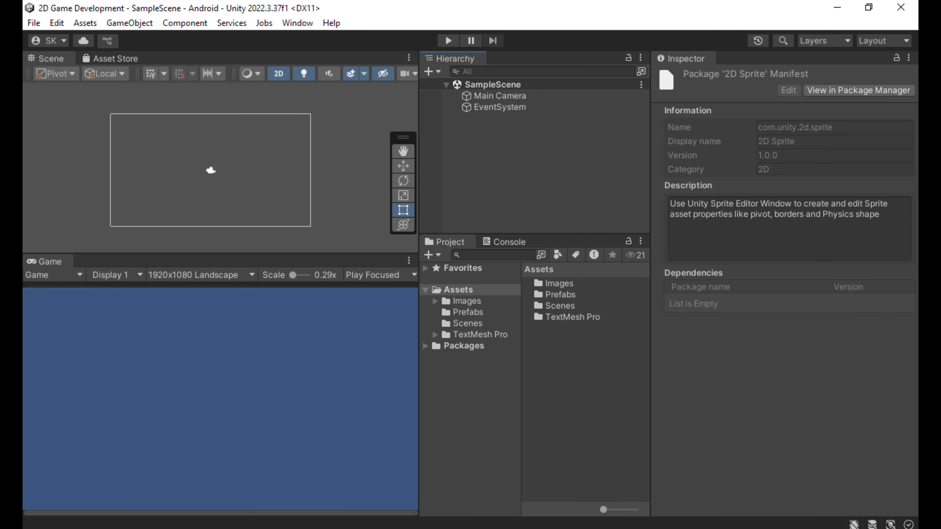
# Step: Look up the 2D Sprite package in the Package Manager's Unity Registry, then close the Package Manager
pyautogui.click(308, 23)
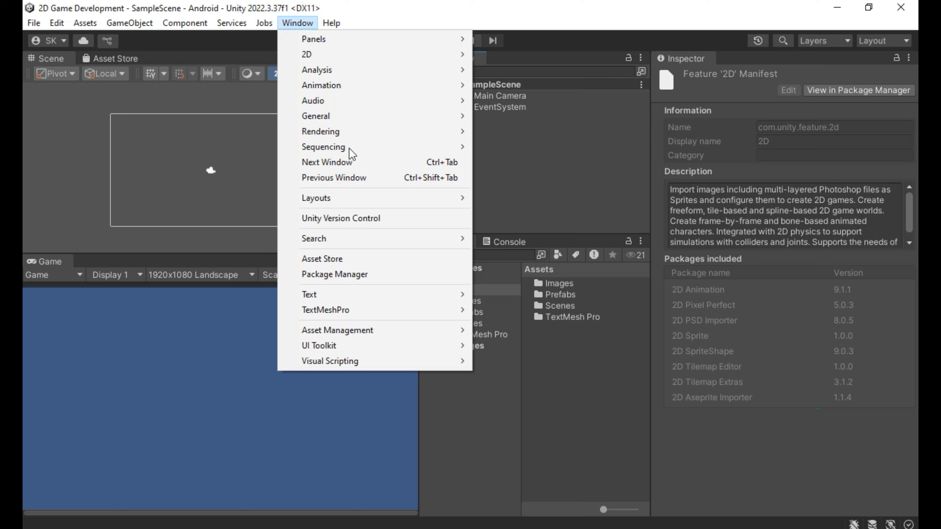
pyautogui.click(372, 274)
pyautogui.click(137, 53)
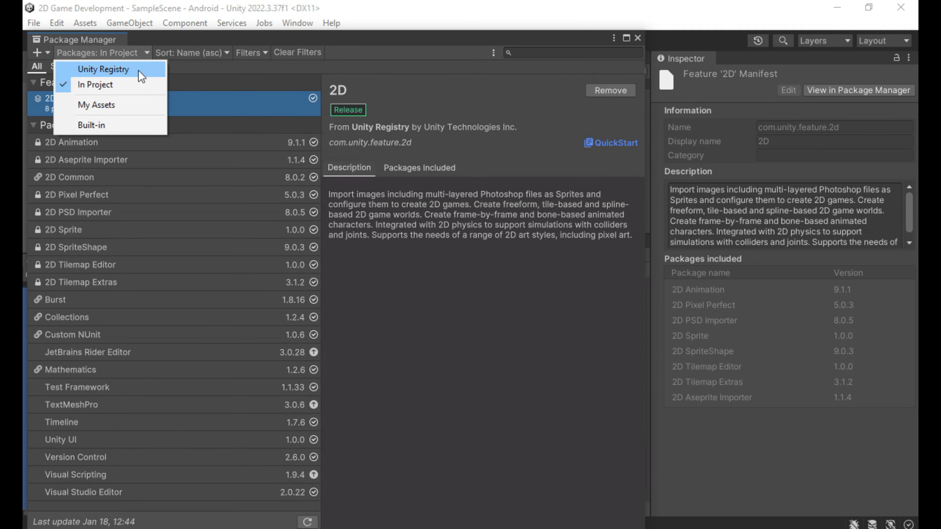
pyautogui.click(146, 68)
pyautogui.click(536, 53)
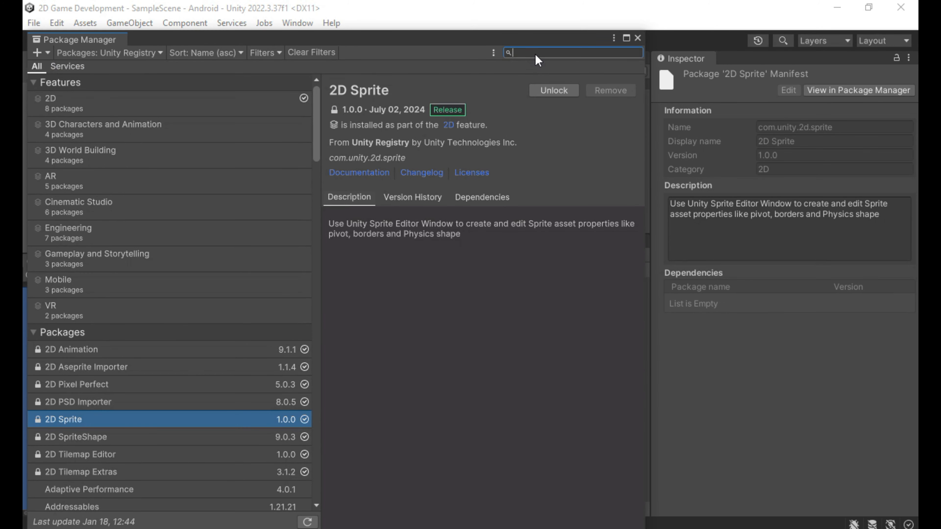
pyautogui.write('2d sprite')
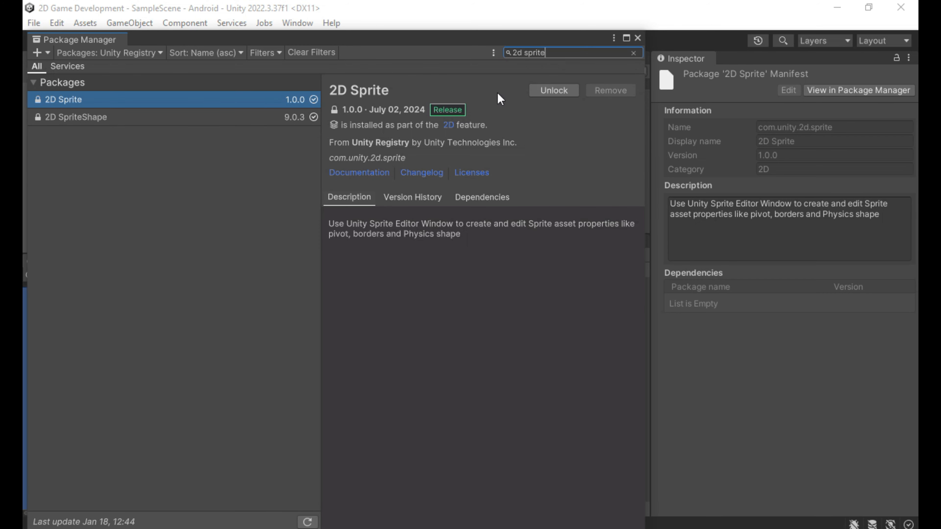
pyautogui.click(637, 38)
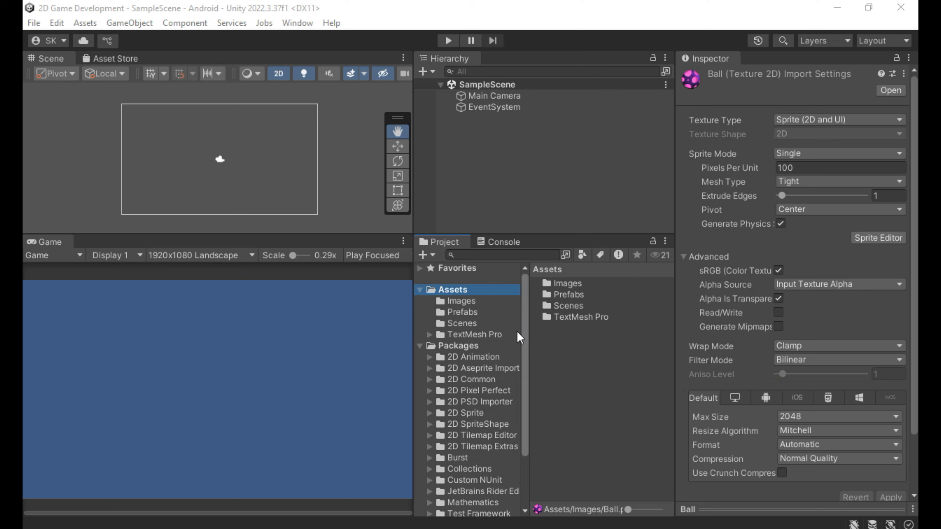
# Step: Add the Ball image from the Images folder to SampleScene as a sprite object
pyautogui.doubleClick(566, 284)
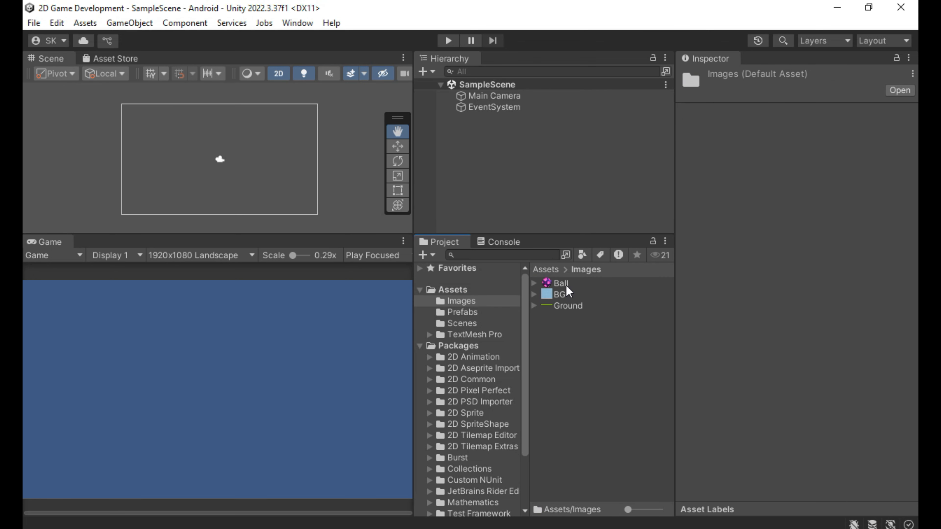
pyautogui.click(566, 287)
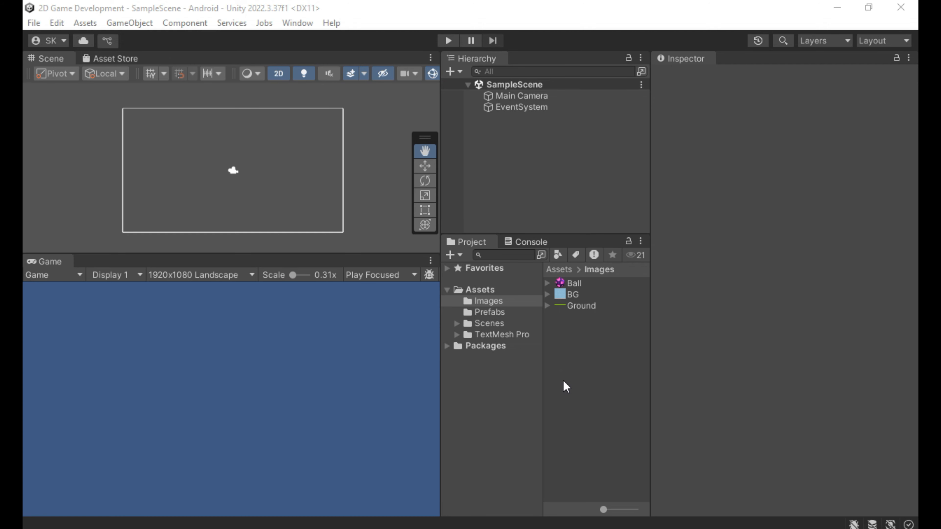
pyautogui.moveTo(595, 288); pyautogui.dragTo(607, 170)
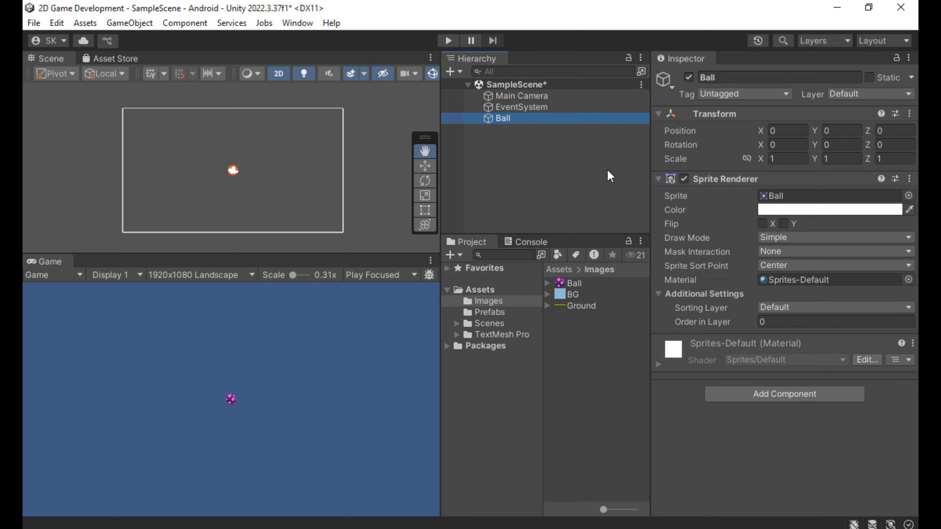
pyautogui.moveTo(764, 130); pyautogui.dragTo(764, 165)
pyautogui.click(761, 141)
pyautogui.hotkey('ctrl', 'z')
pyautogui.hotkey('ctrl', 'z')
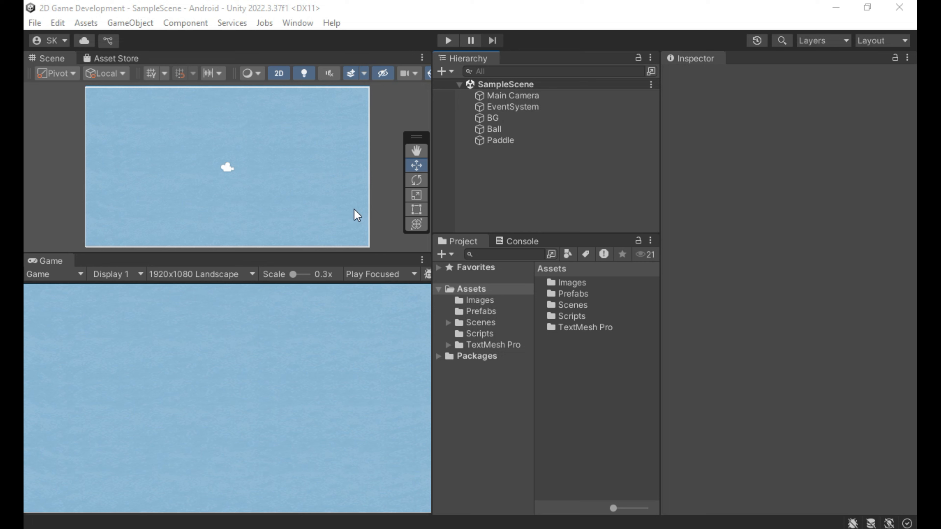
# Step: Starting from the BG sprite's sorting layer setting, add three new sorting layers to the project
pyautogui.click(355, 218)
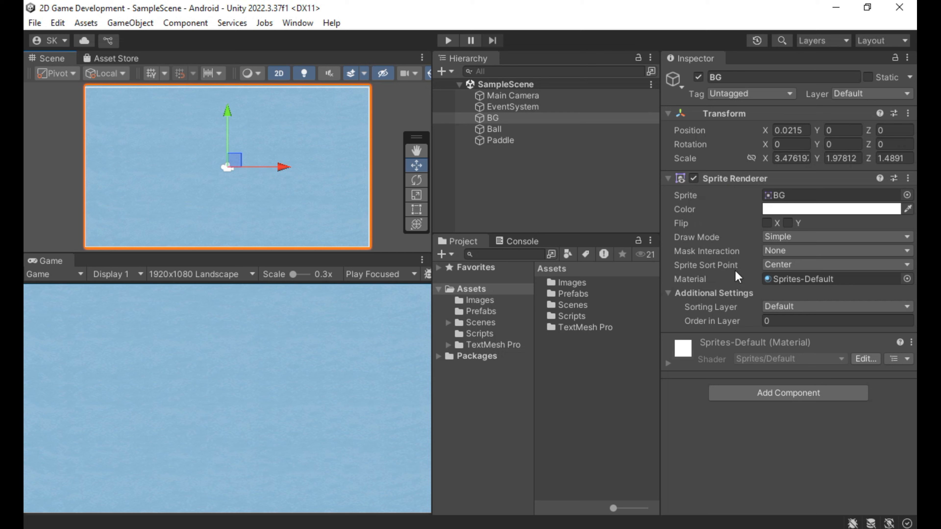
pyautogui.click(788, 308)
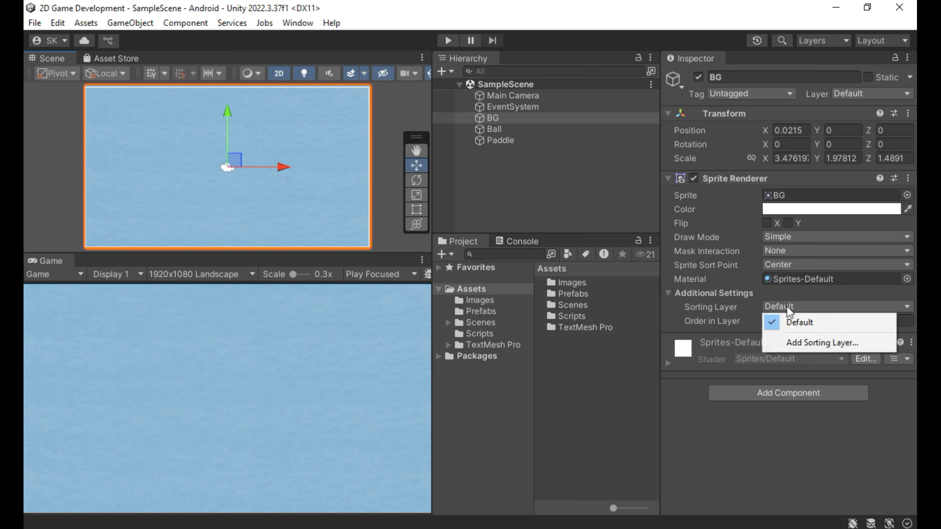
pyautogui.click(789, 343)
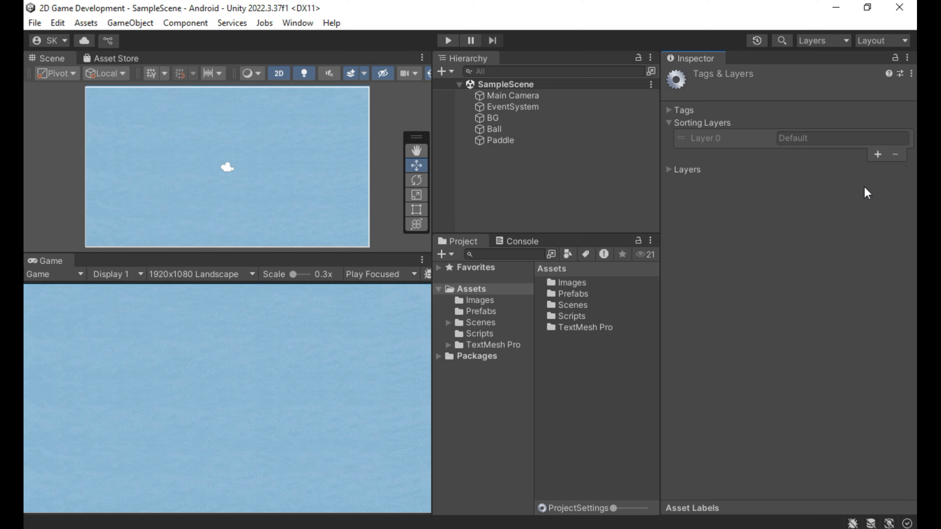
pyautogui.click(877, 155)
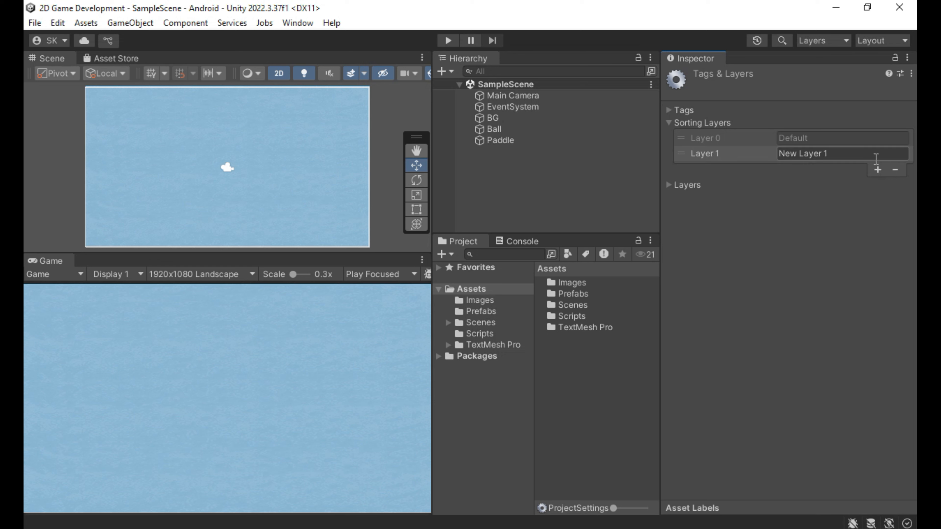
pyautogui.click(877, 169)
pyautogui.click(877, 185)
# Step: Name the new sorting layers Background, Ball and paddle, and order them in that sequence above Default
pyautogui.click(879, 159)
pyautogui.write('Background')
pyautogui.click(840, 168)
pyautogui.write('Ball')
pyautogui.click(840, 184)
pyautogui.write('paddle')
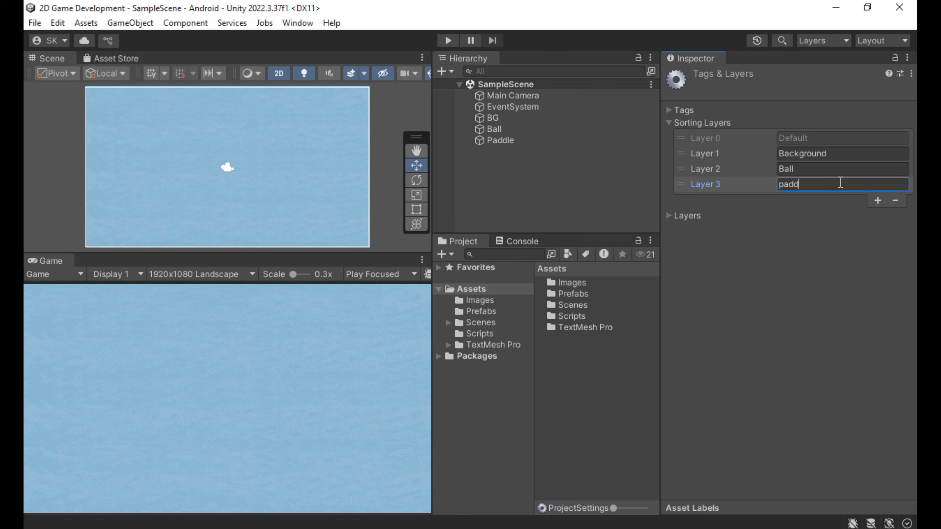
pyautogui.click(717, 380)
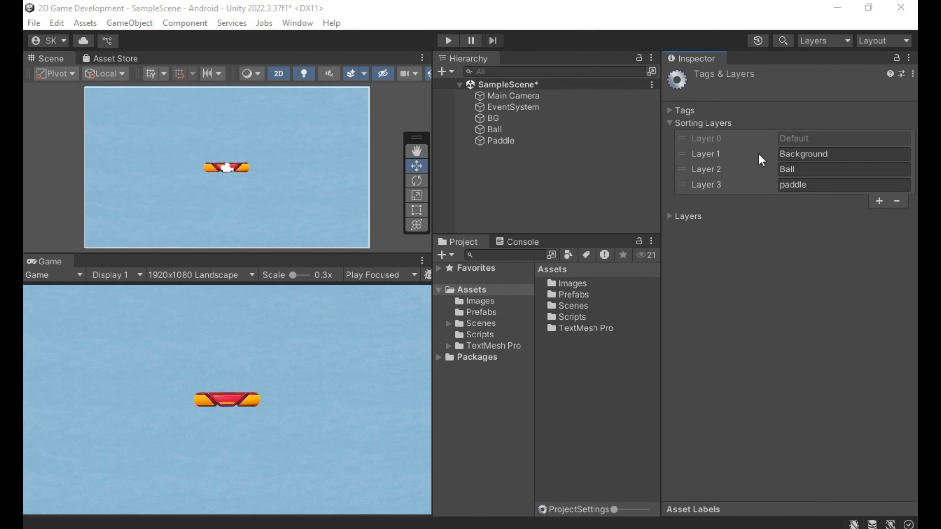
pyautogui.moveTo(758, 154); pyautogui.dragTo(759, 130)
pyautogui.moveTo(752, 170)
pyautogui.mouseDown()
pyautogui.moveTo(750, 155)
pyautogui.moveTo(753, 169)
pyautogui.mouseUp()
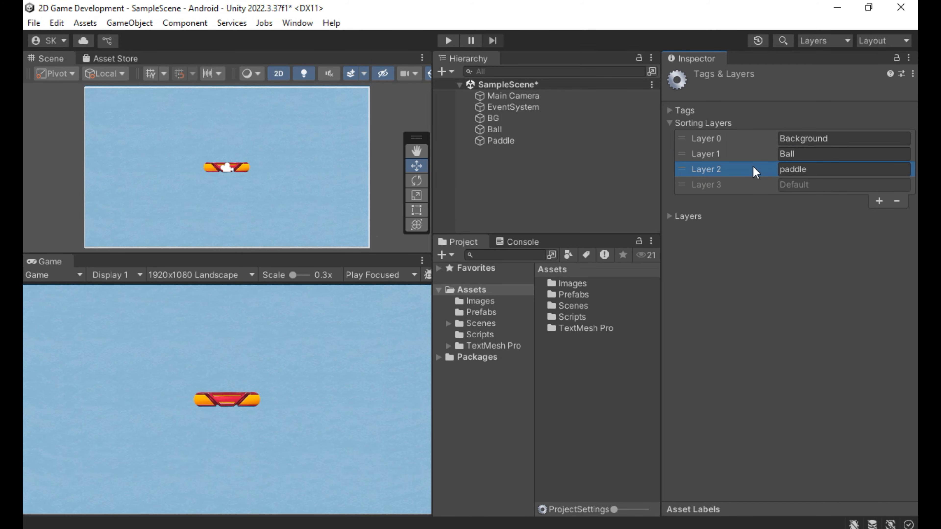
# Step: Assign the Background sorting layer to BG, the Ball layer to Ball and the paddle layer to Paddle
pyautogui.click(594, 118)
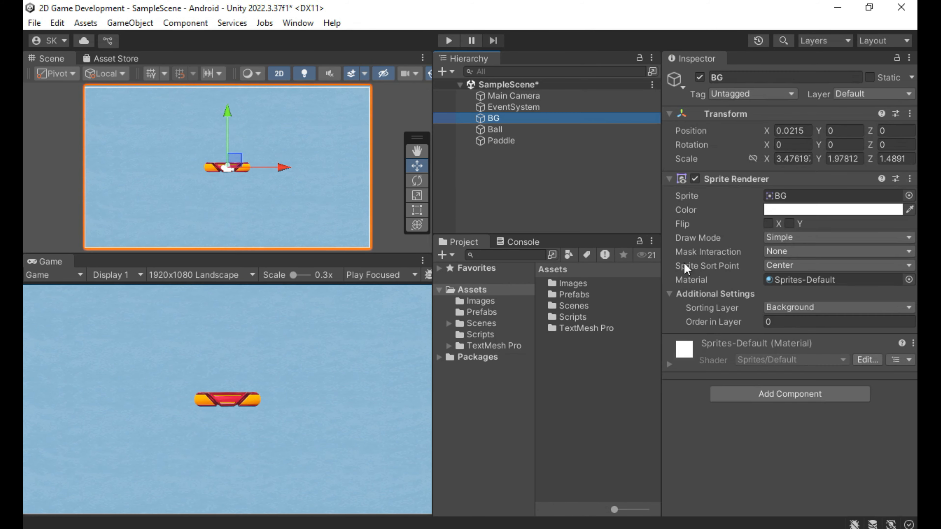
pyautogui.click(782, 306)
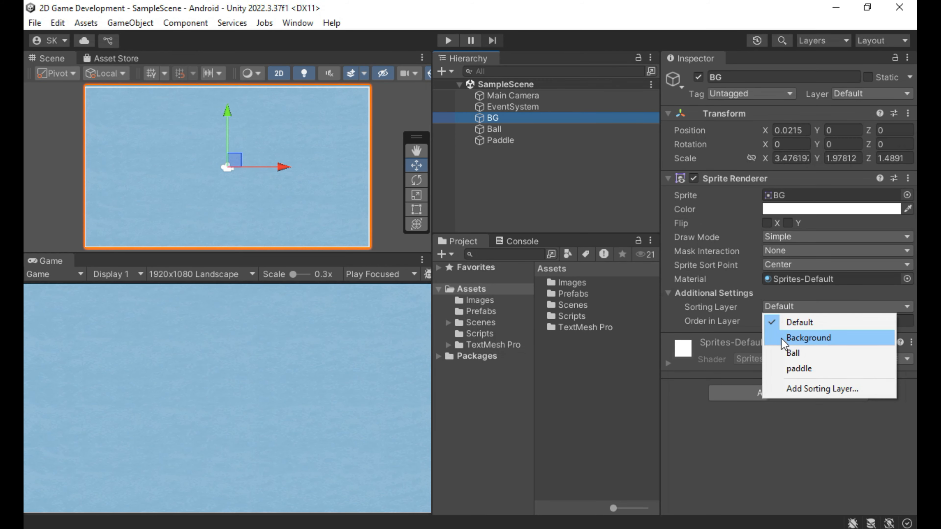
pyautogui.click(781, 338)
pyautogui.click(524, 129)
pyautogui.click(774, 307)
pyautogui.click(800, 352)
pyautogui.click(526, 142)
pyautogui.click(803, 306)
pyautogui.click(800, 368)
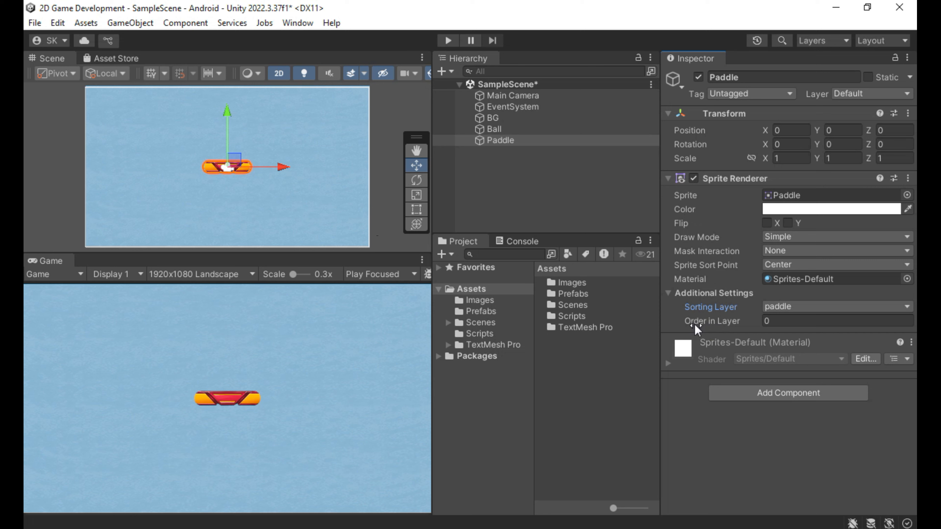
# Step: Edit the Ball sprite's Order in Layer and set the Paddle's Order in Layer to 2
pyautogui.click(515, 118)
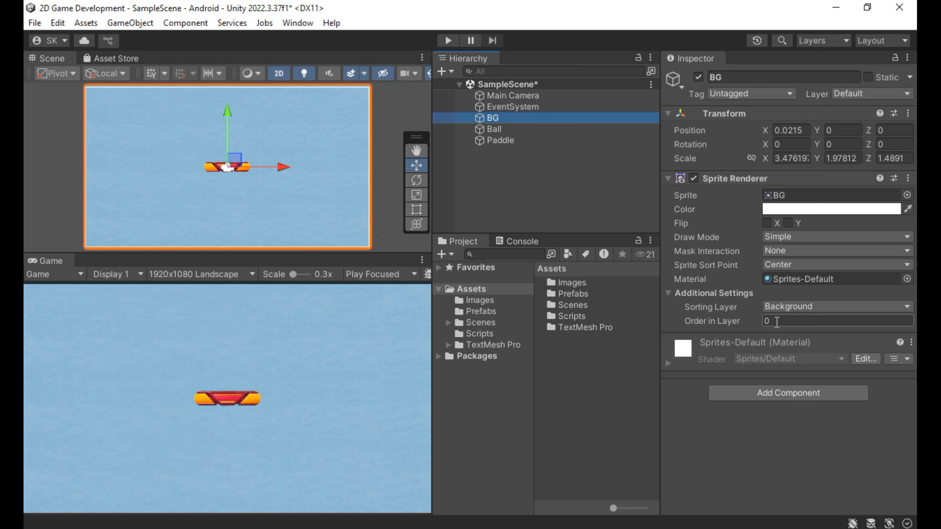
pyautogui.click(568, 131)
pyautogui.click(792, 322)
pyautogui.click(519, 140)
pyautogui.click(774, 321)
pyautogui.write('2')
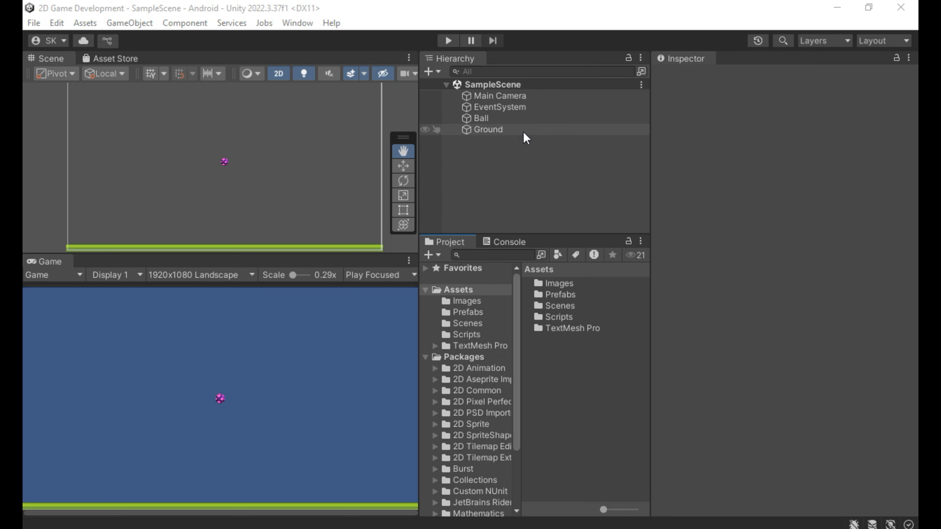
# Step: Add a Rigidbody 2D component to the Ball and test the scene briefly in Play mode
pyautogui.click(533, 122)
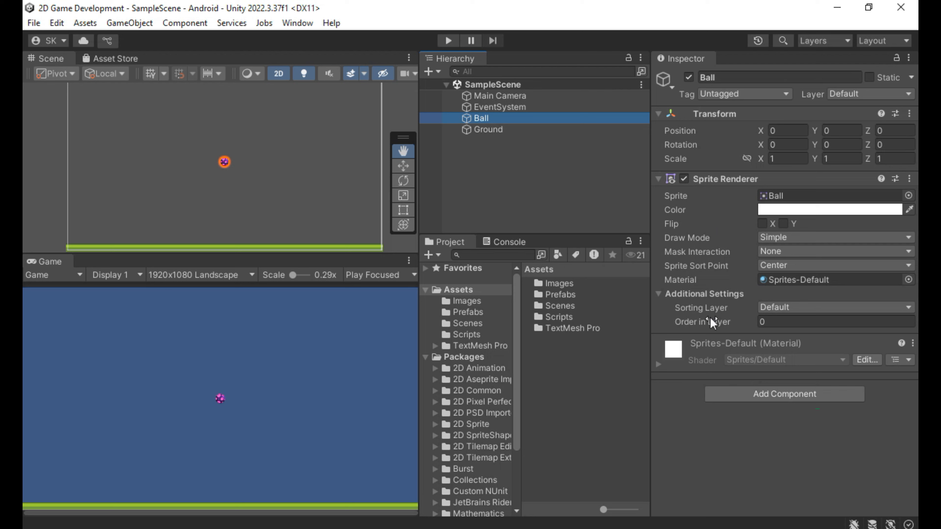
pyautogui.click(735, 394)
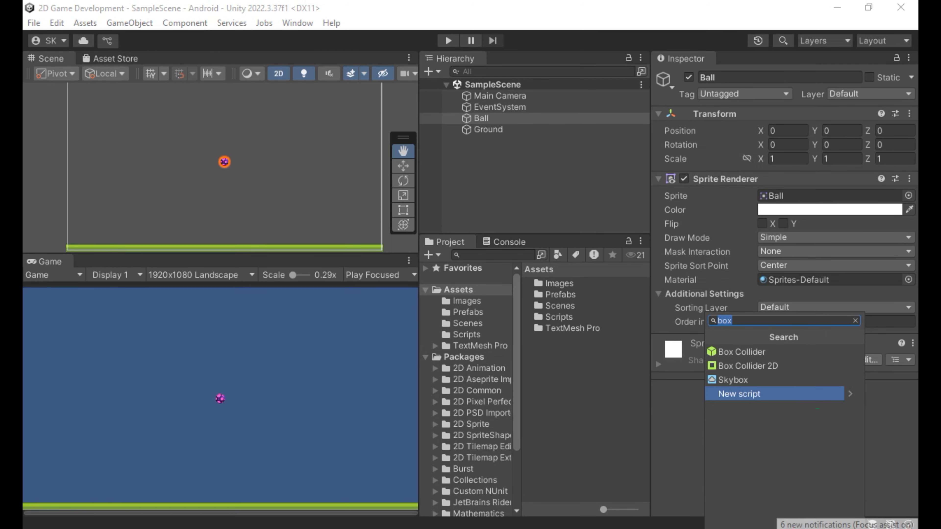
pyautogui.write('rigi')
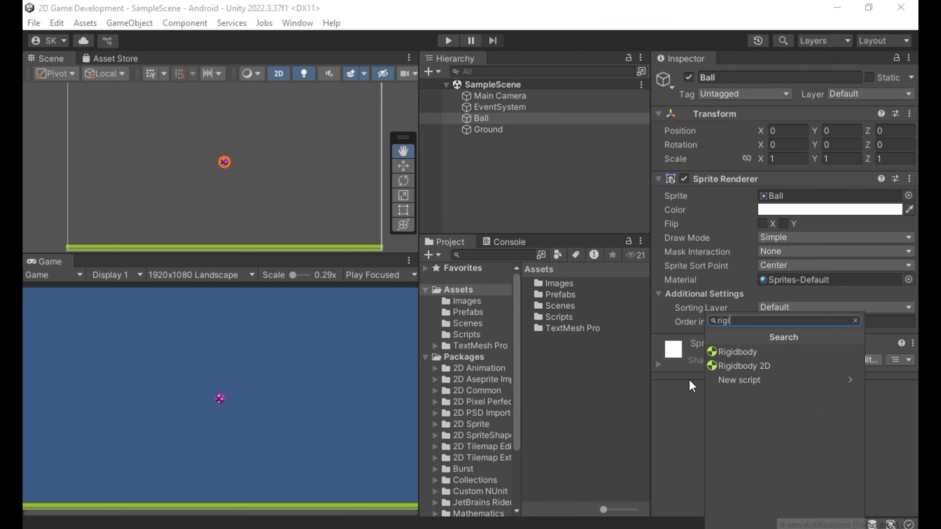
pyautogui.click(722, 366)
pyautogui.scroll(-4, 770, 286)
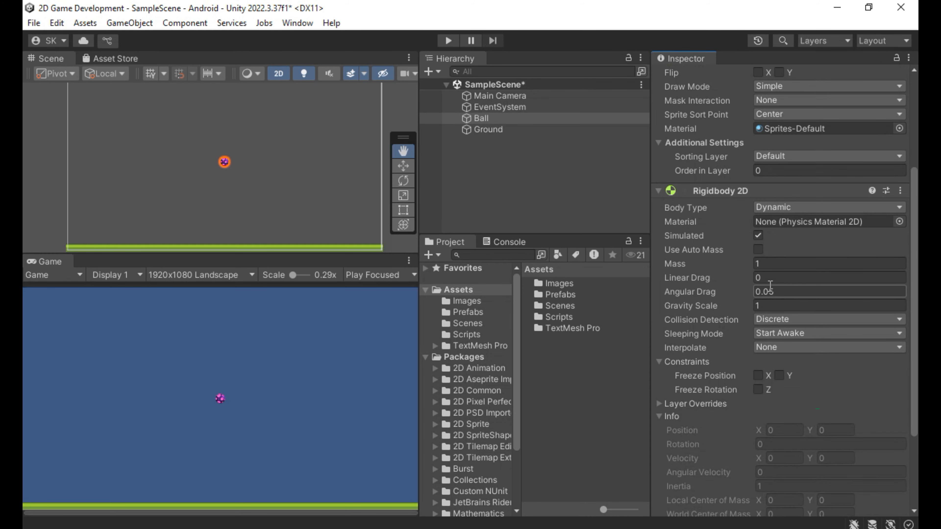
pyautogui.click(447, 41)
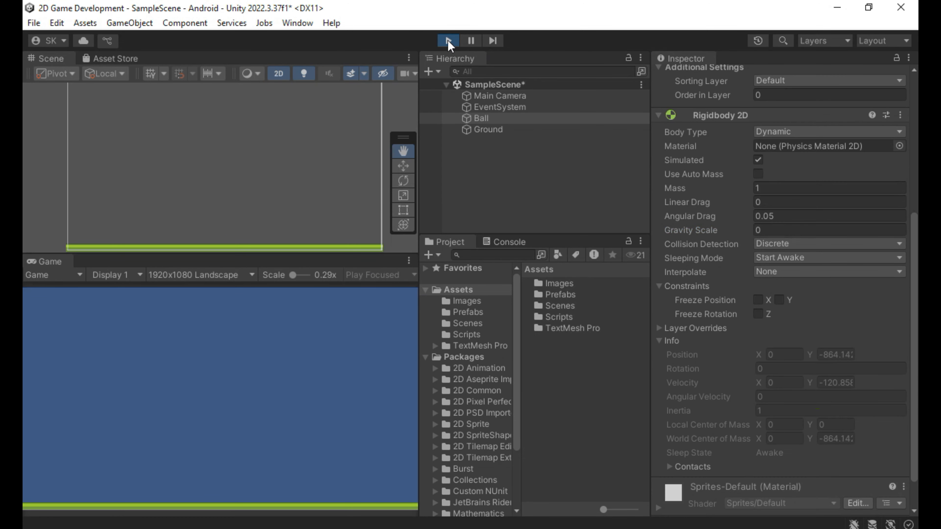
pyautogui.click(448, 42)
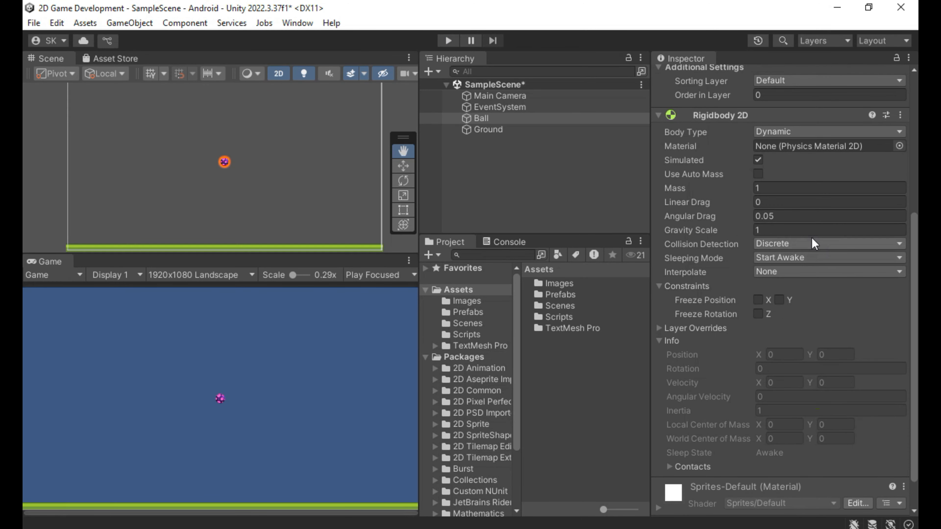
# Step: Set the Ball's Rigidbody 2D Gravity Scale to 0 and run the scene again to check it
pyautogui.click(802, 228)
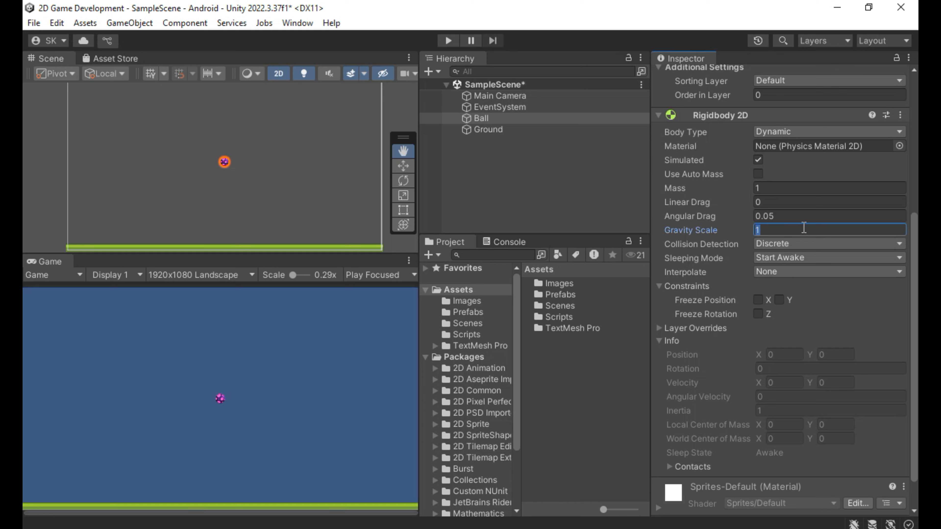
pyautogui.write('0')
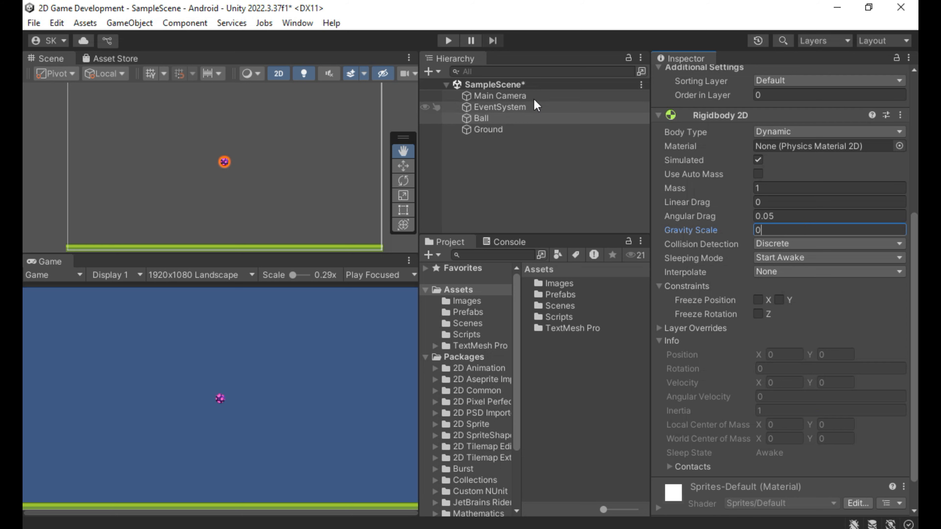
pyautogui.click(448, 41)
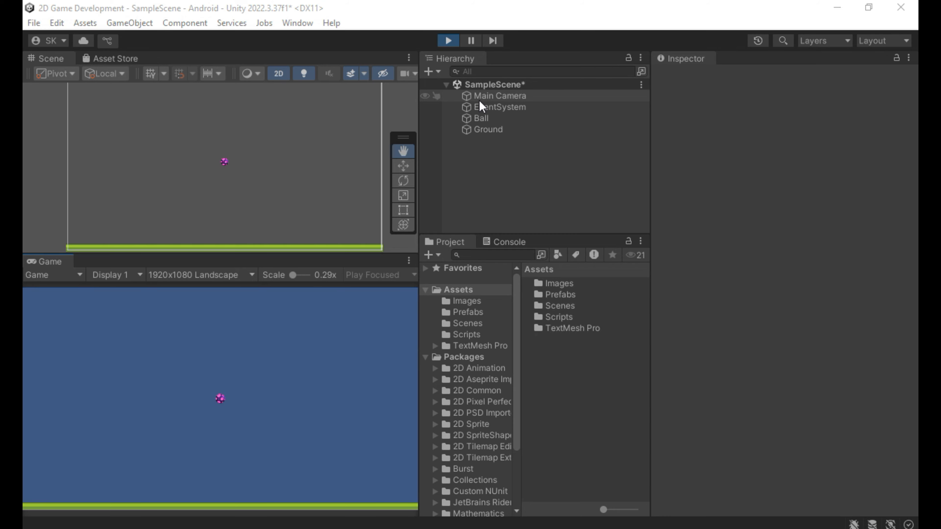
pyautogui.click(450, 41)
# Step: Add a Circle Collider 2D component to the Ball and look over its settings
pyautogui.click(483, 119)
pyautogui.scroll(-6, 716, 259)
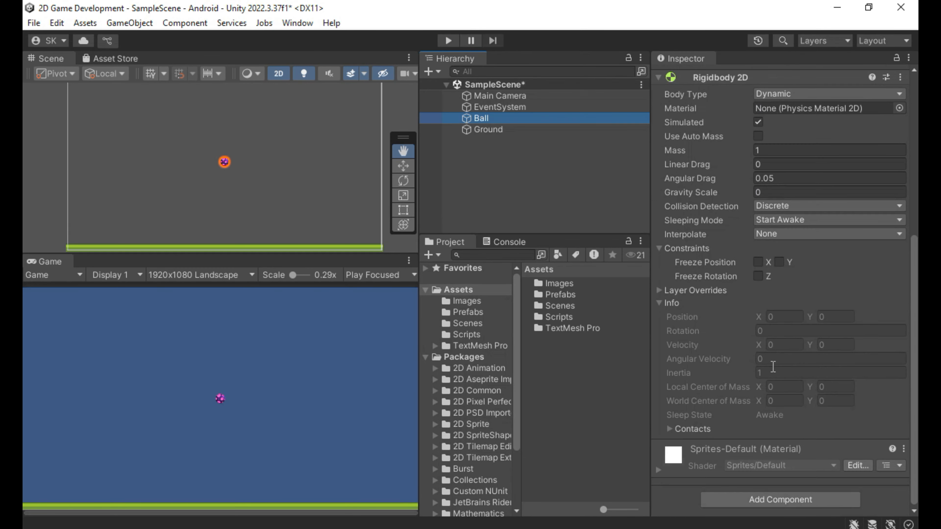
pyautogui.click(774, 497)
pyautogui.write('cir')
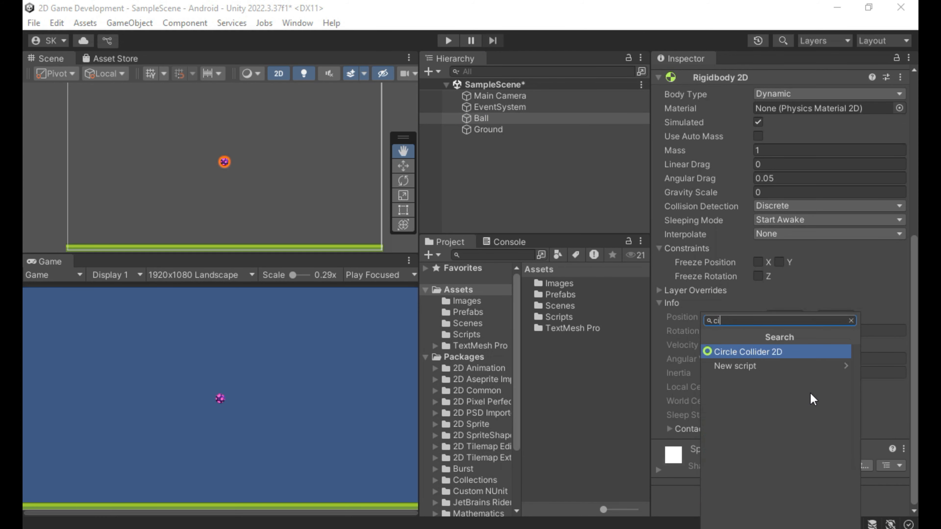
pyautogui.press('Return')
pyautogui.scroll(-7, 811, 394)
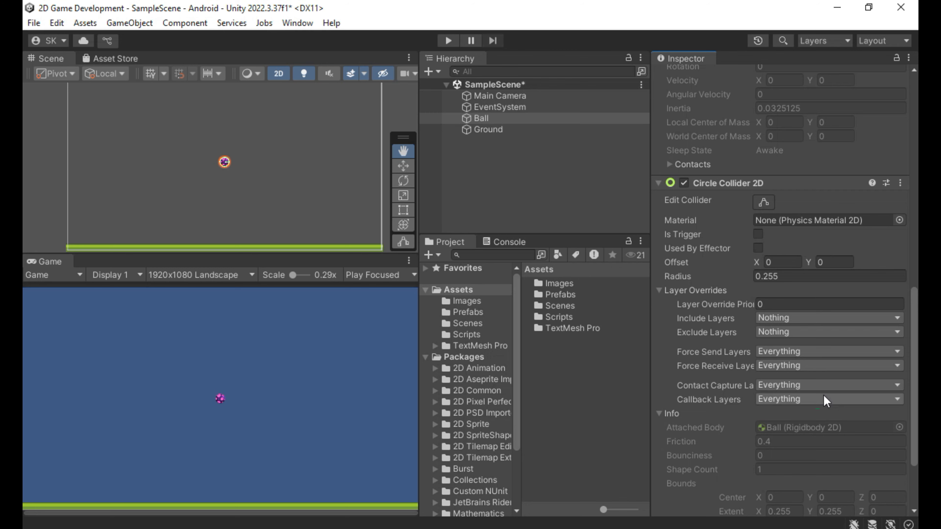
pyautogui.scroll(-1, 823, 395)
pyautogui.scroll(-2, 823, 400)
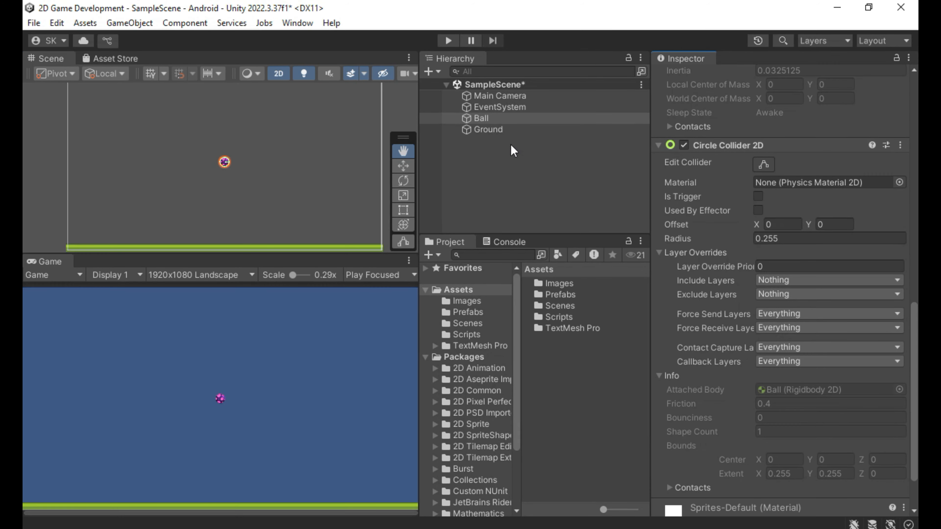
# Step: Add a Box Collider 2D component to the Ground object and view its outline in the scene
pyautogui.click(515, 130)
pyautogui.click(788, 394)
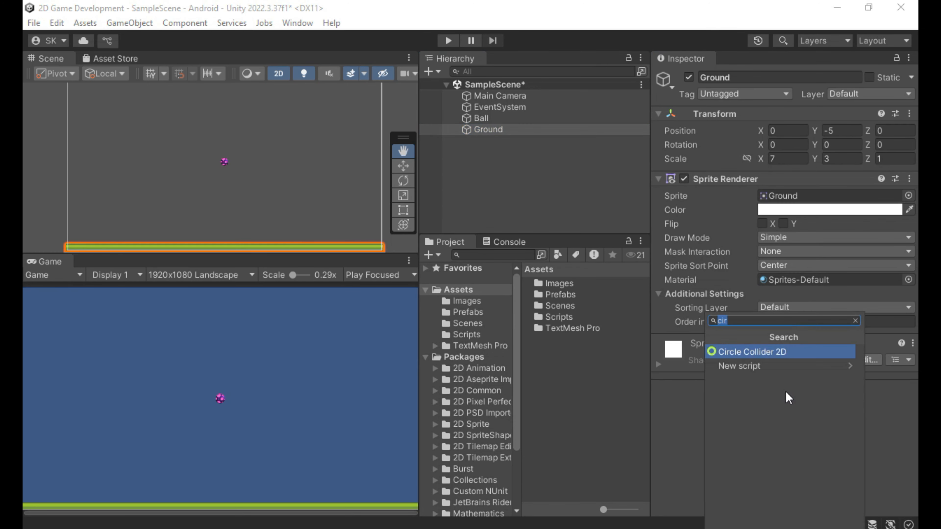
pyautogui.write('box')
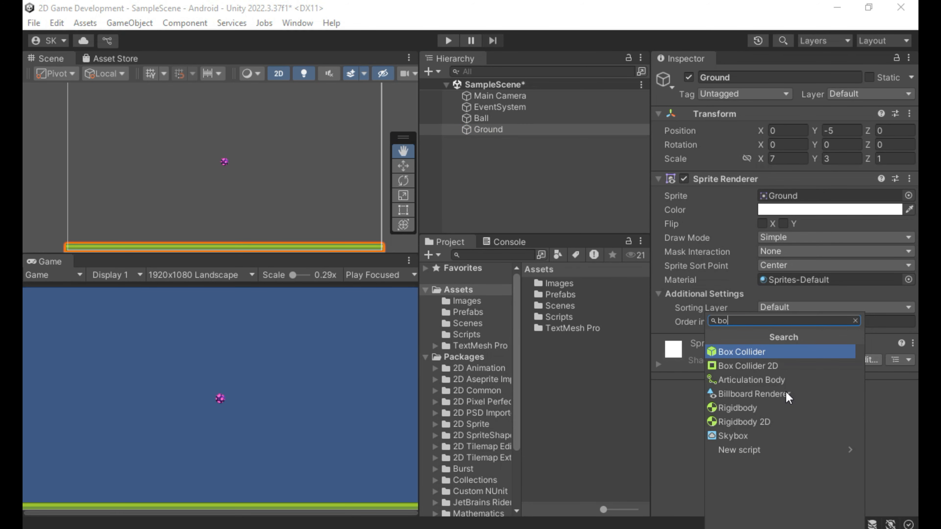
pyautogui.click(743, 366)
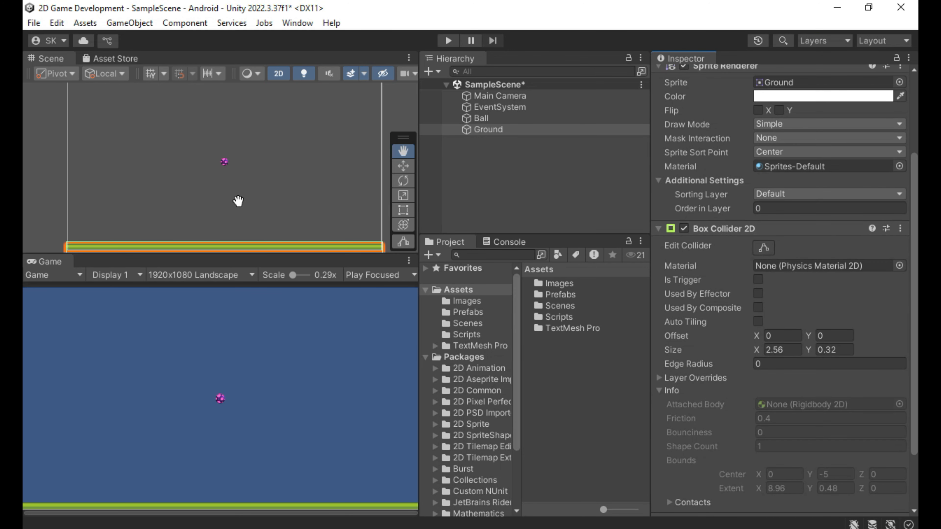
pyautogui.scroll(-4, 238, 200)
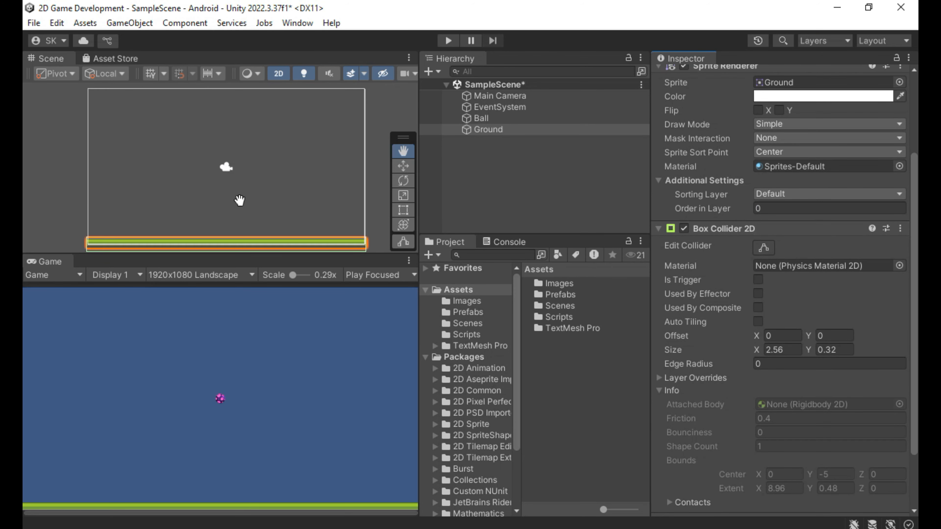
pyautogui.scroll(1, 240, 200)
# Step: Set the Ball's Rigidbody 2D Gravity Scale to 1 and test the fall onto the Ground in Play mode
pyautogui.click(481, 119)
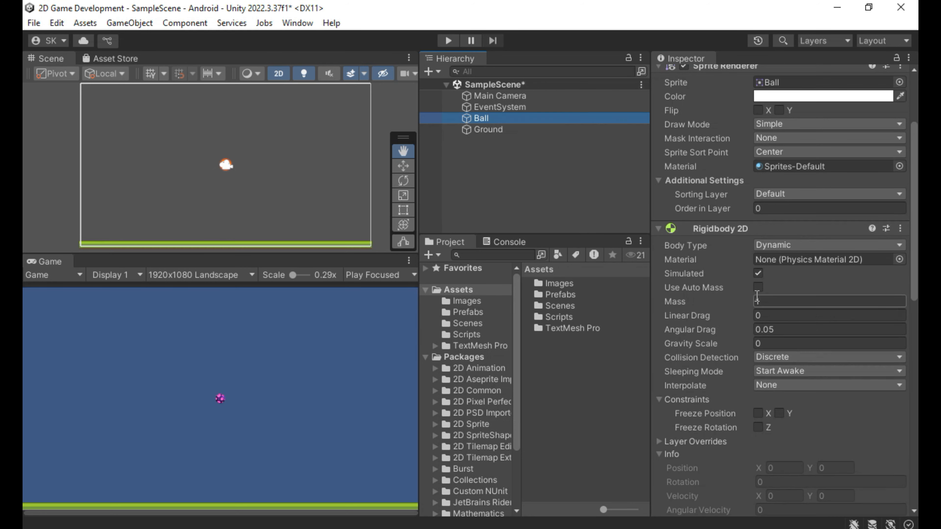
pyautogui.click(784, 341)
pyautogui.write('1')
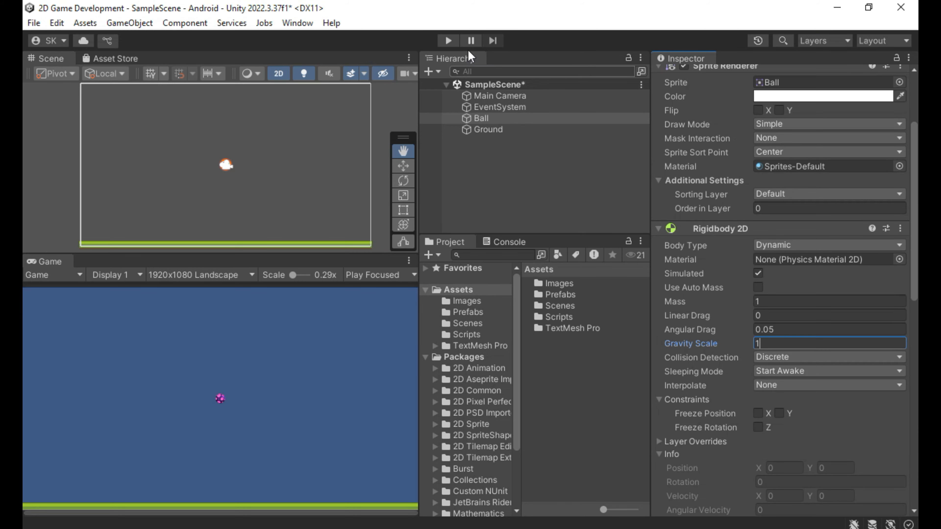
pyautogui.click(448, 40)
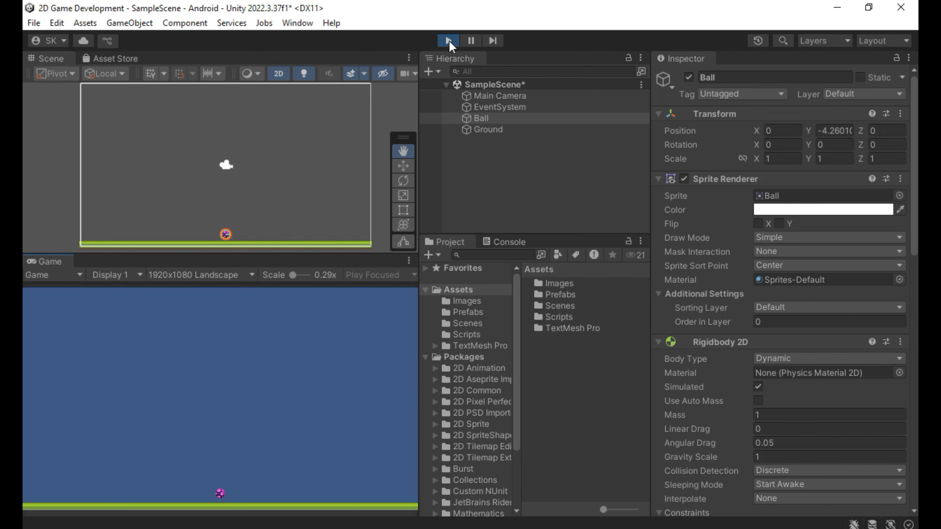
pyautogui.click(449, 41)
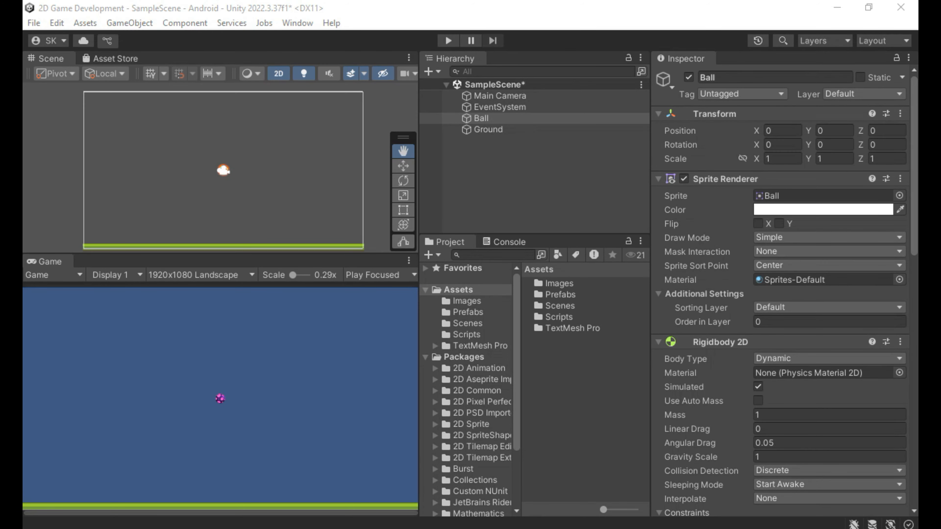
# Step: Create a Physics Material 2D with its default name in the Assets folder and set its Bounciness to .8
pyautogui.click(562, 389)
pyautogui.rightClick(562, 390)
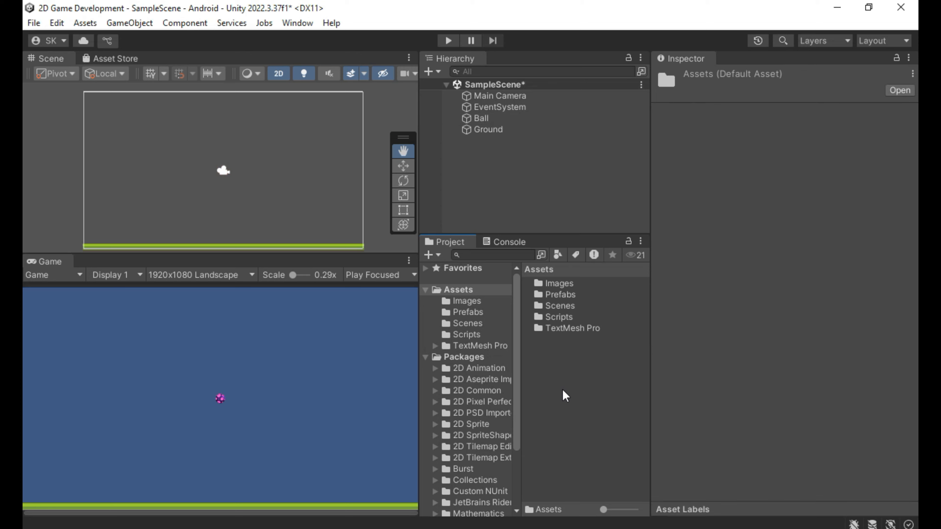
pyautogui.moveTo(676, 144)
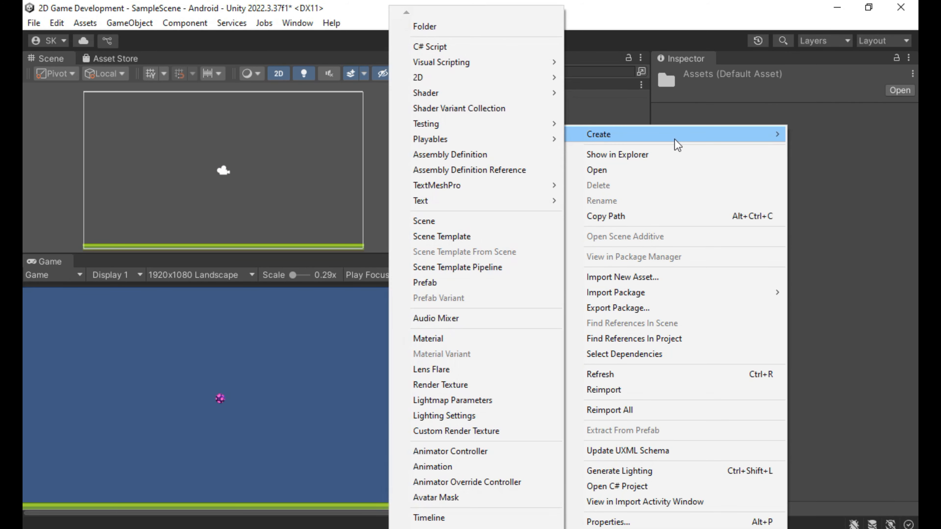
pyautogui.moveTo(487, 78)
pyautogui.click(617, 139)
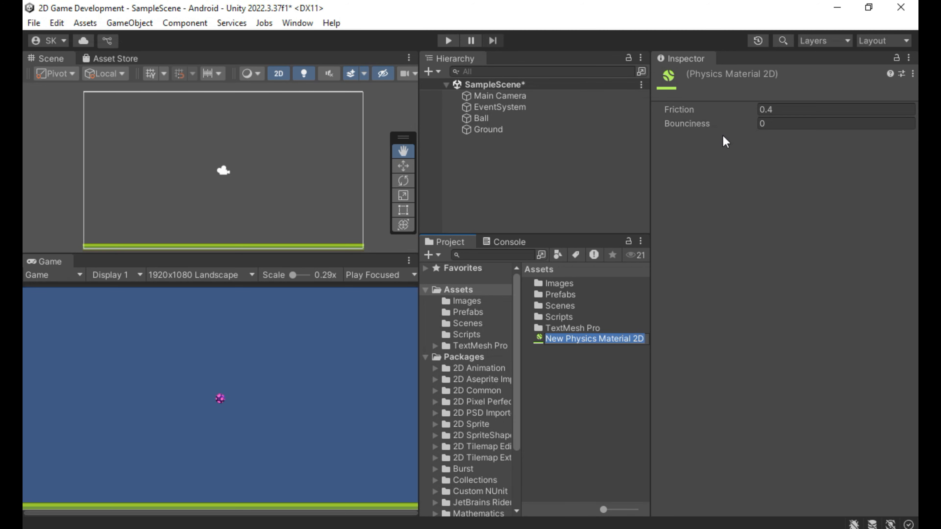
pyautogui.click(779, 124)
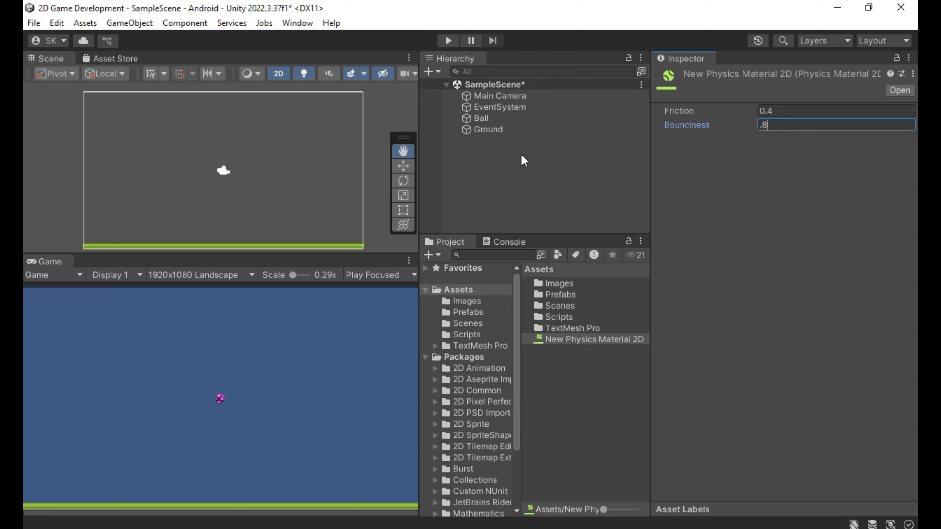
# Step: Assign the new physics material to the Ball's Circle Collider 2D and test the bounce in Play mode
pyautogui.click(521, 118)
pyautogui.scroll(-15, 777, 321)
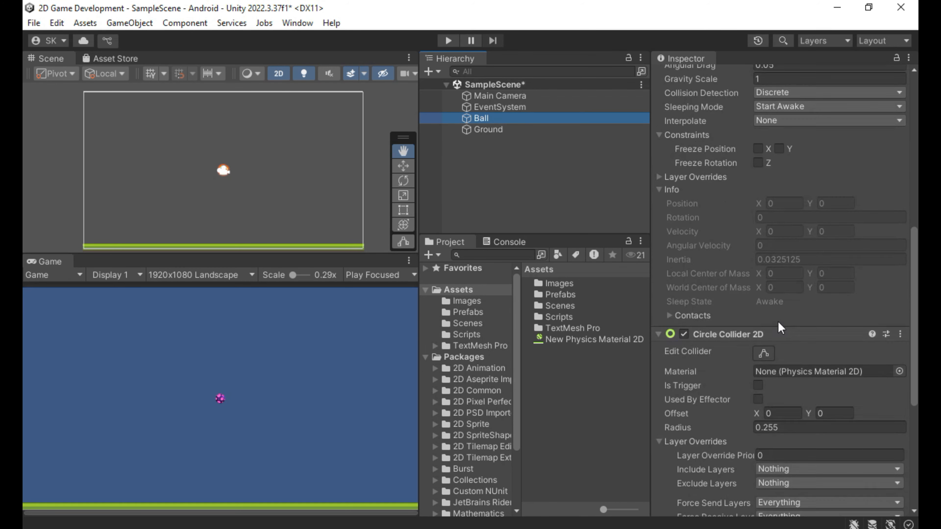
pyautogui.moveTo(578, 339); pyautogui.dragTo(782, 148)
pyautogui.click(447, 40)
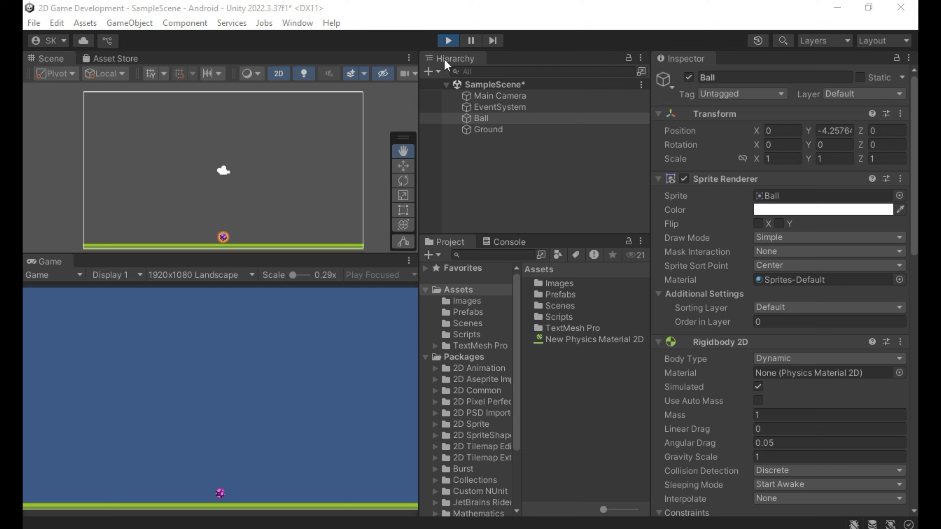
pyautogui.click(448, 40)
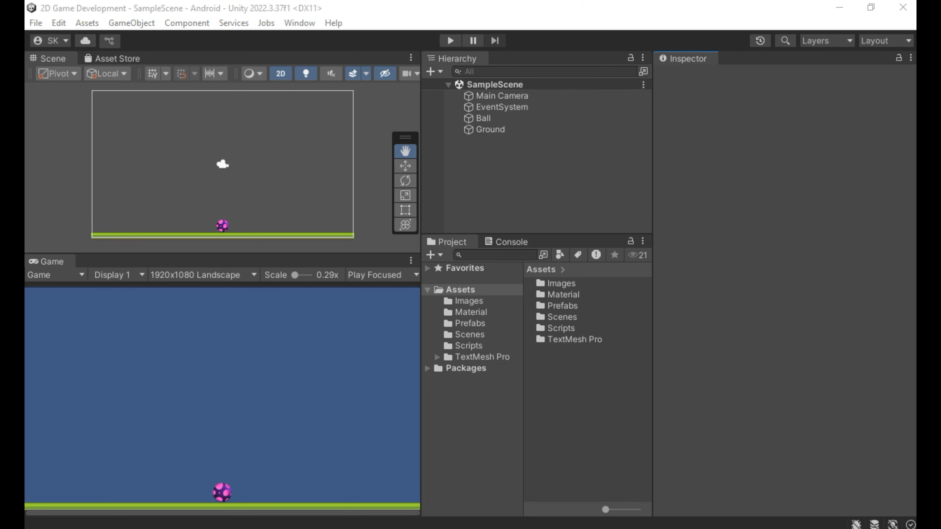
# Step: Create a C# script named SpriteChanger in the Assets folder
pyautogui.rightClick(564, 391)
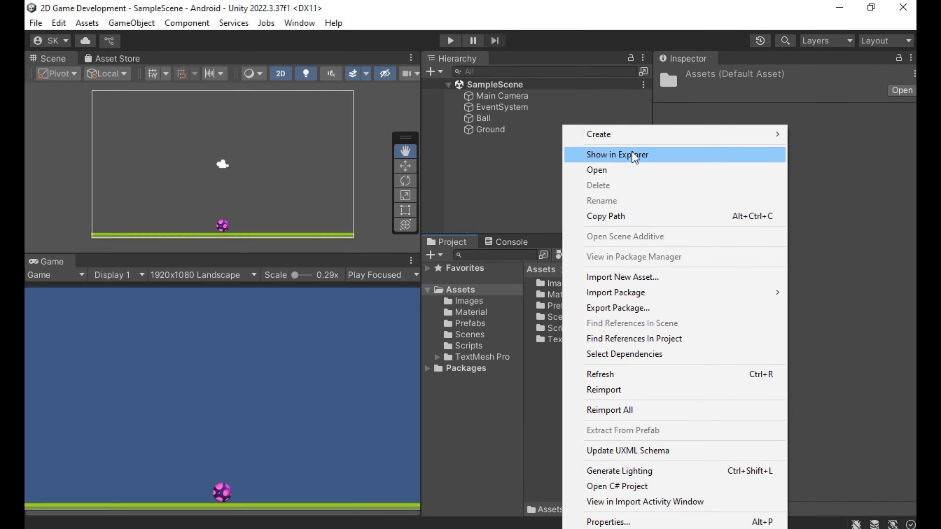
pyautogui.moveTo(622, 139)
pyautogui.click(527, 48)
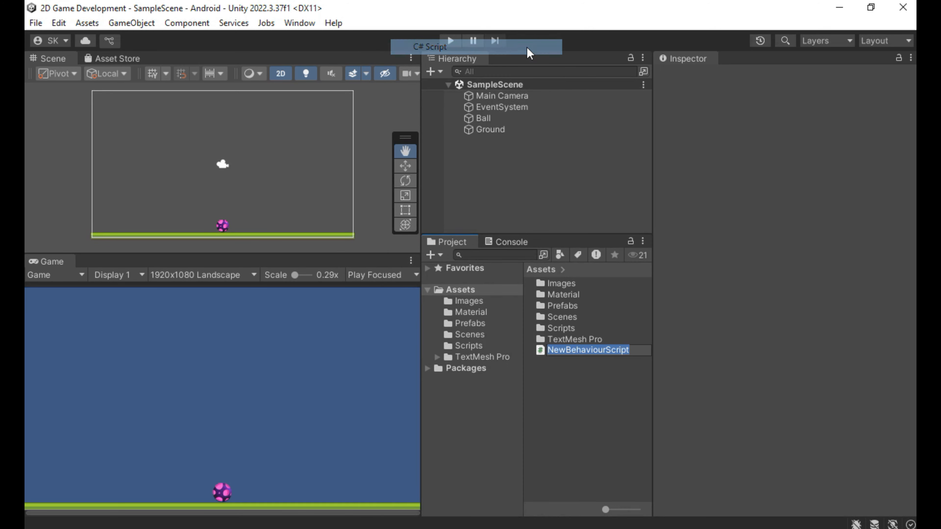
pyautogui.write('SpriteChanger')
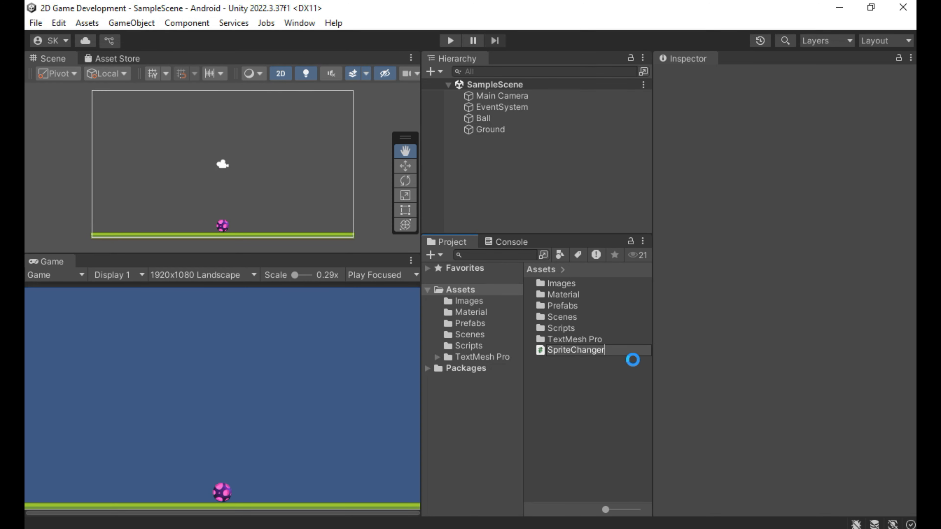
pyautogui.press('Return')
# Step: Open the SpriteChanger script in Visual Studio and delete the default Start and Update methods with their comments
pyautogui.doubleClick(617, 349)
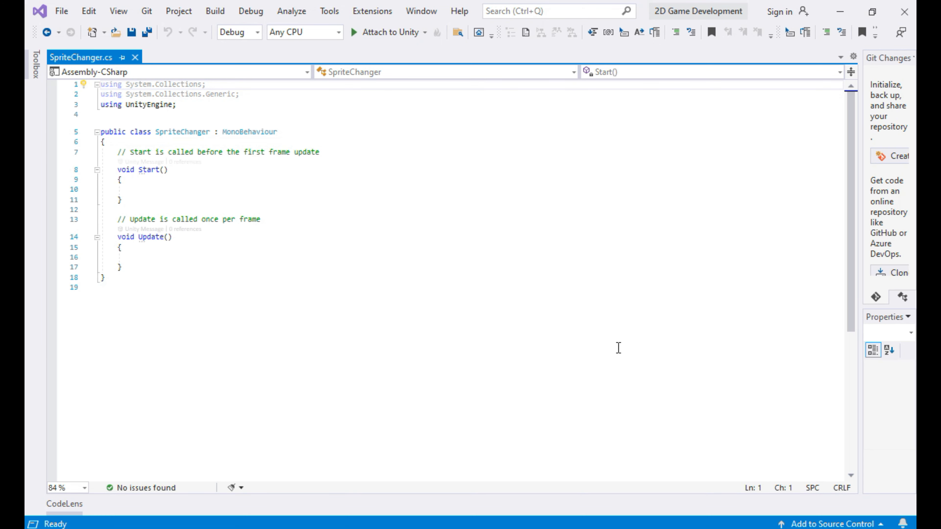
pyautogui.moveTo(115, 152); pyautogui.dragTo(143, 269)
pyautogui.press('BackSpace')
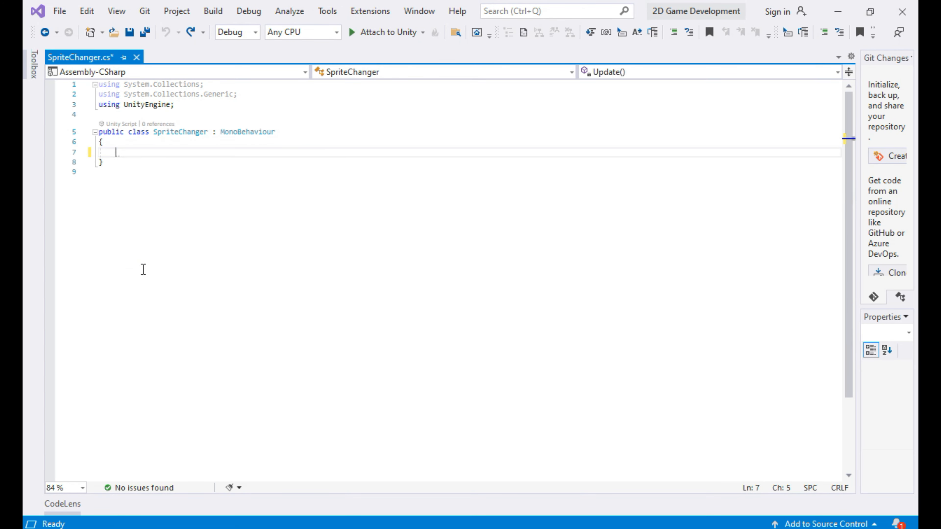
# Step: Declare the field "public Sprite newSprite;" in the SpriteChanger class
pyautogui.write('Public Sprite')
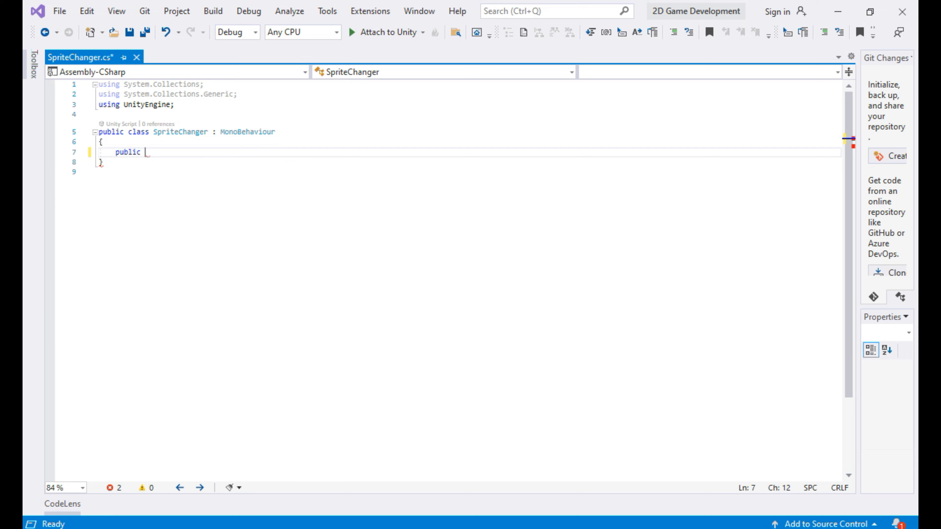
pyautogui.write(' newSpr')
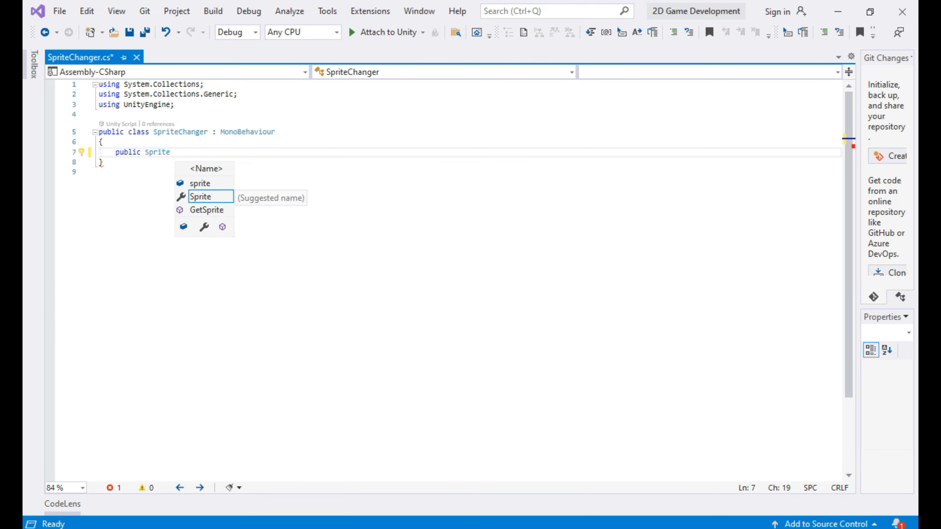
pyautogui.write('ite;')
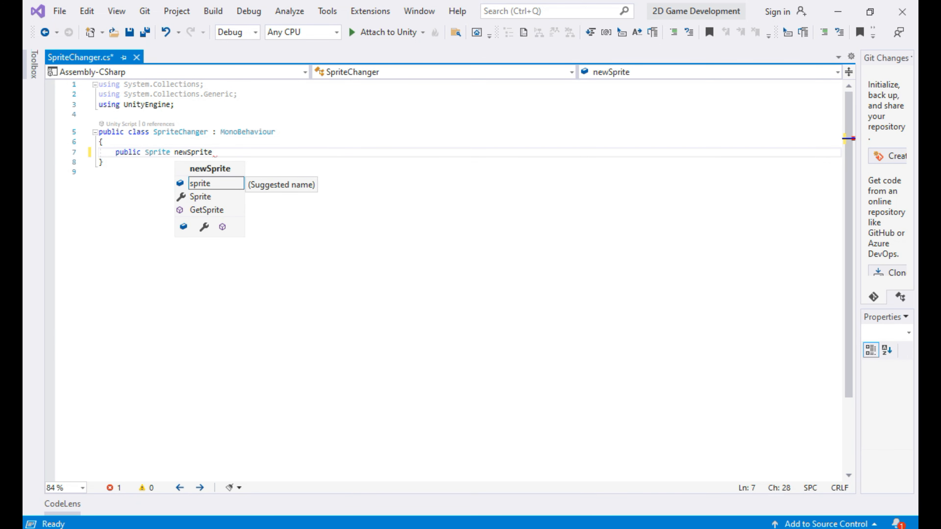
pyautogui.press('Return')
pyautogui.press('Return')
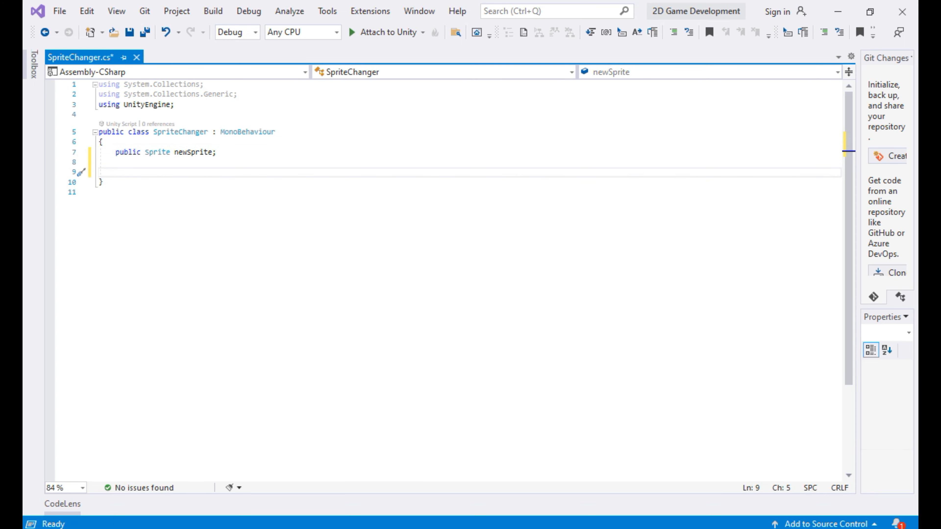
# Step: Add an empty private void OnMouseDown() method below the newSprite field
pyautogui.write('void ')
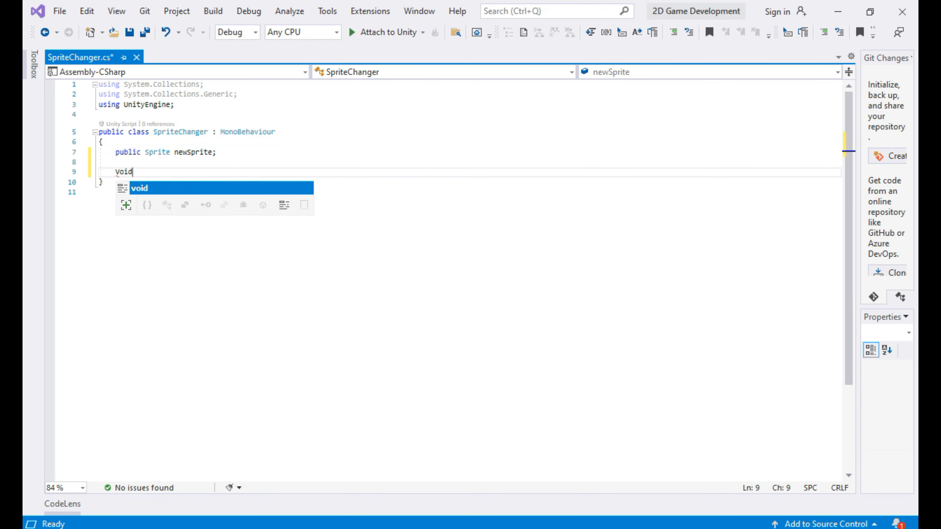
pyautogui.write('On')
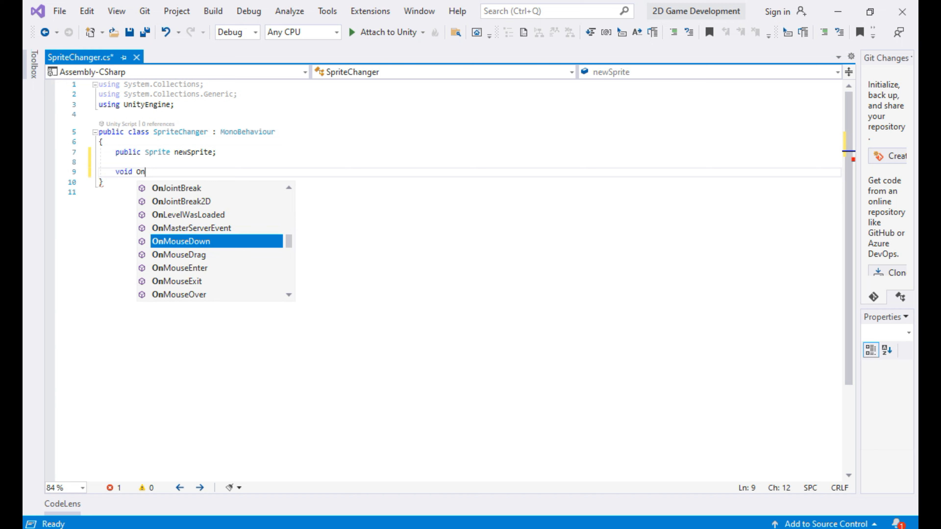
pyautogui.press('Return')
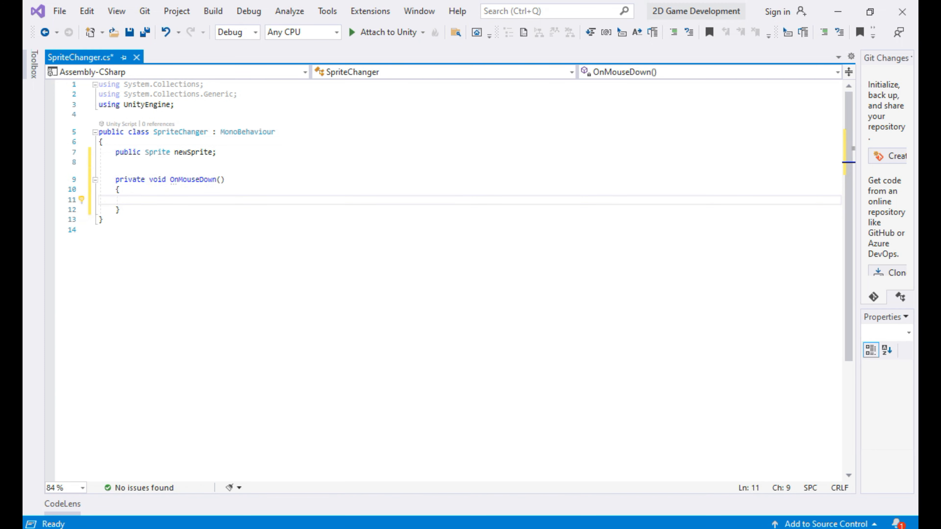
# Step: In OnMouseDown, declare "SpriteRenderer spriteRenderer = GetComponent<SpriteRenderer>();"
pyautogui.write('SpriteR')
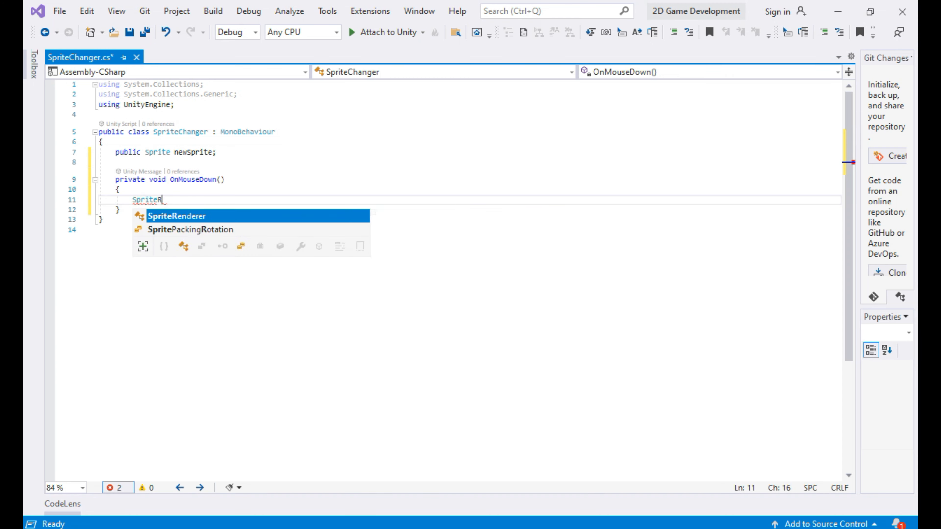
pyautogui.press('Tab')
pyautogui.write('sprite')
pyautogui.press('Escape')
pyautogui.write('Renderer=Get')
pyautogui.press('Tab')
pyautogui.write('<SpriteRenderer>();')
pyautogui.press('Return')
# Step: In OnMouseDown, add an if block with the condition "spriteRenderer!=null && newSprite != null" below the spriteRenderer declaration
pyautogui.write('if(spri')
pyautogui.press('Tab')
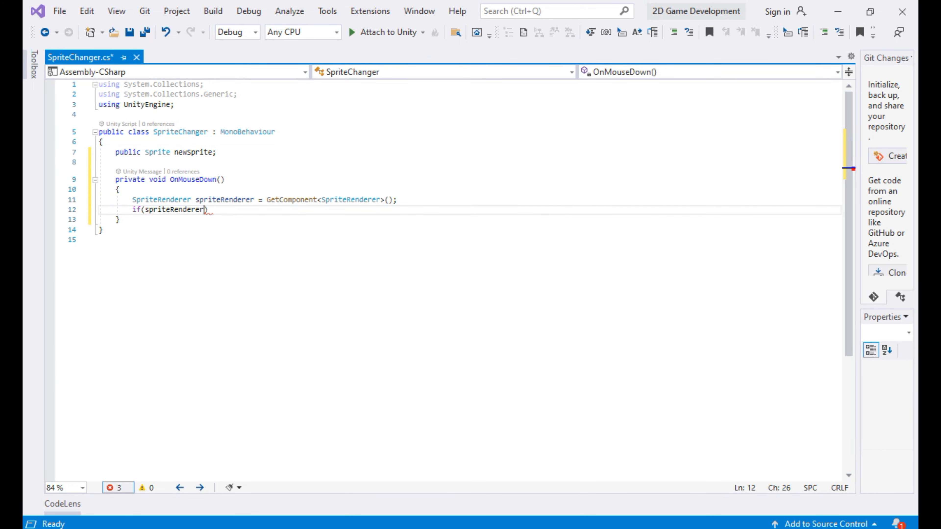
pyautogui.write('!=null && newSprite != null)')
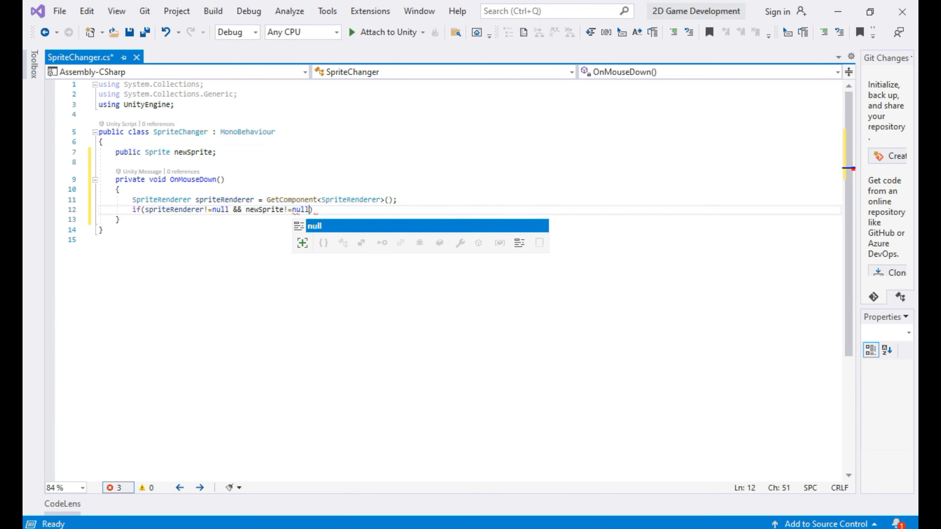
pyautogui.press('Return')
pyautogui.write('{')
pyautogui.press('Return')
# Step: Inside the if block, write "spriteRenderer.sprite = newSprite;" and save the SpriteChanger script
pyautogui.write('spriteRenderer')
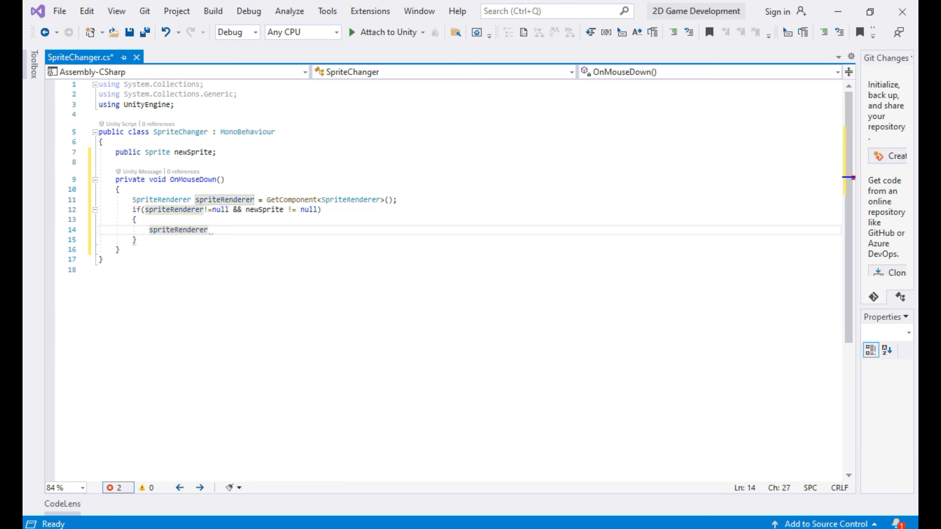
pyautogui.write('.sprite = newSprite;')
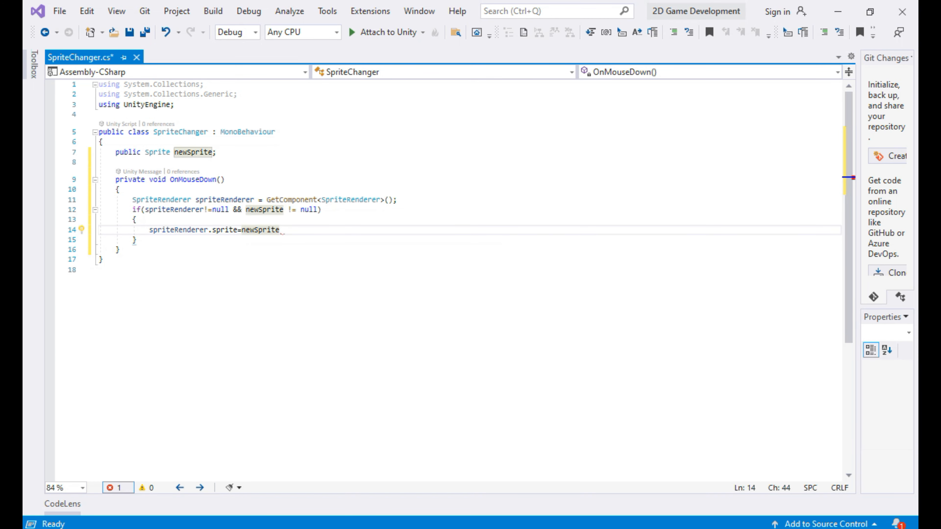
pyautogui.hotkey('ctrl', 's')
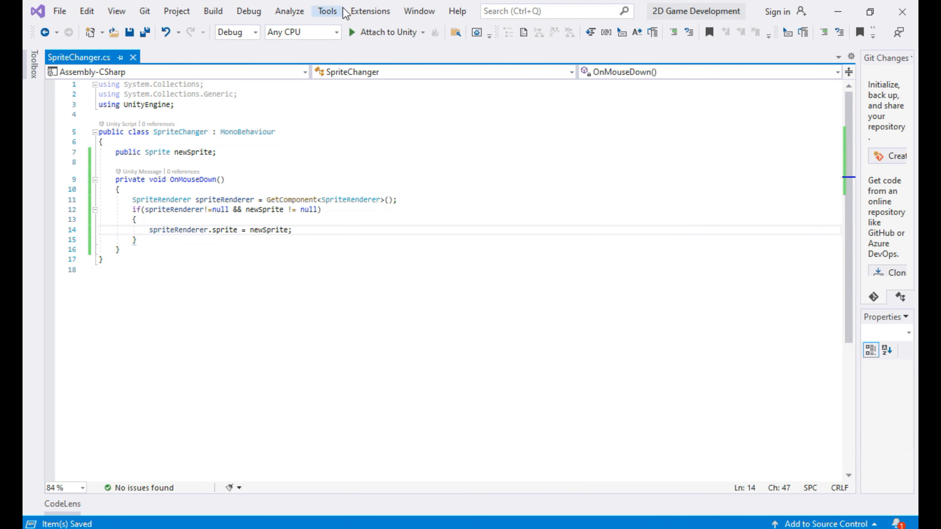
# Step: Switch to Unity, attach the SpriteChanger script to the Ball object and set its New Sprite to Ball_1 from the Images folder
pyautogui.click(839, 12)
pyautogui.click(481, 118)
pyautogui.scroll(-20, 741, 296)
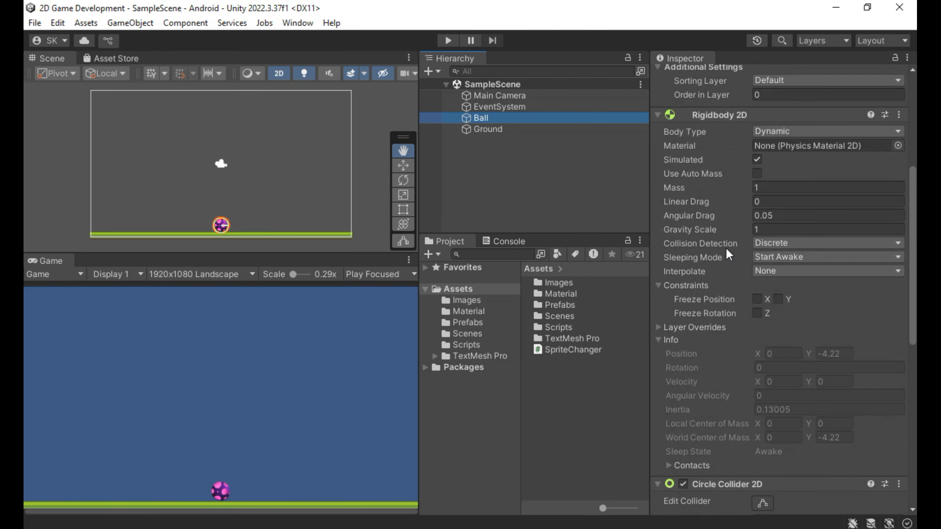
pyautogui.moveTo(747, 437); pyautogui.dragTo(747, 443)
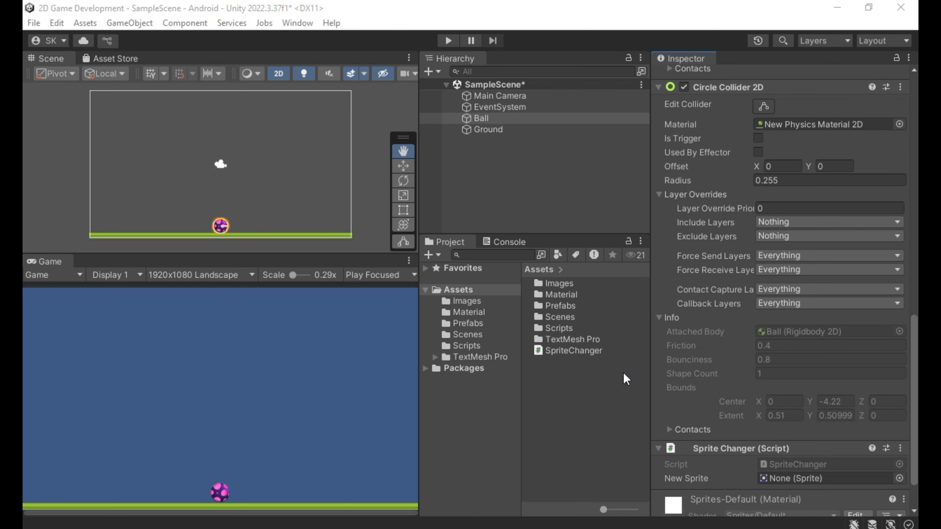
pyautogui.click(481, 301)
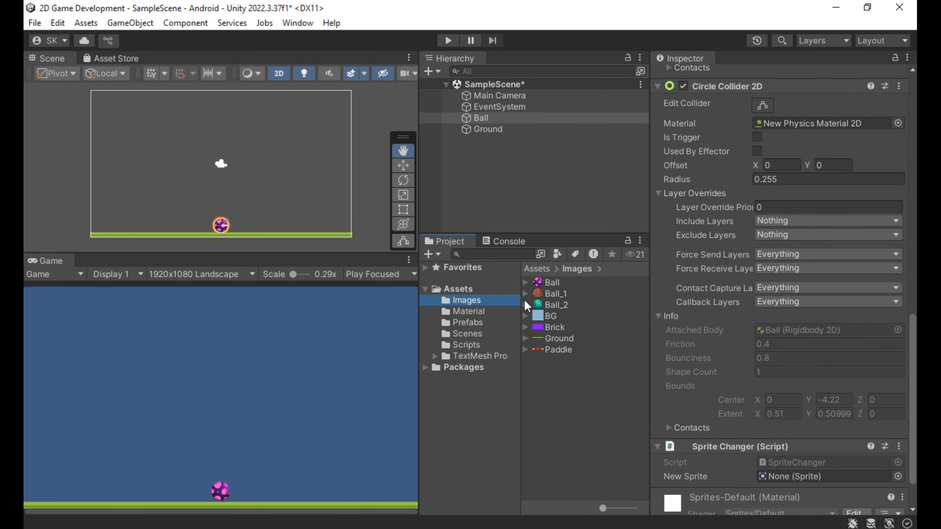
pyautogui.moveTo(566, 295); pyautogui.dragTo(807, 478)
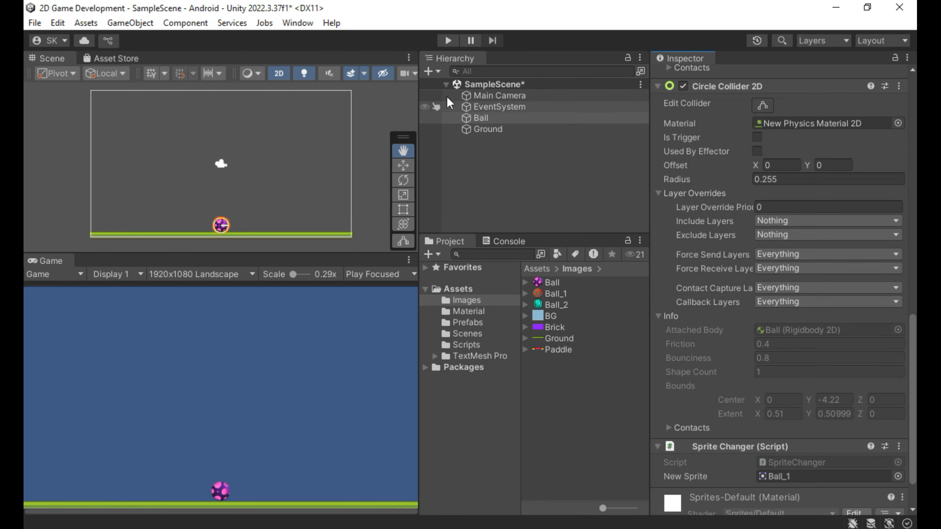
# Step: Run the scene and test the sprite change on the ball in the Game view
pyautogui.click(448, 41)
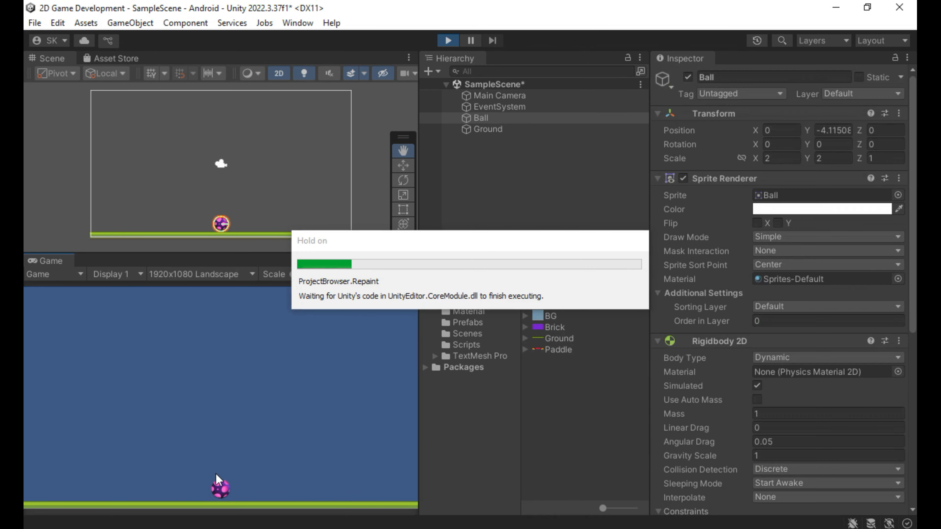
pyautogui.click(220, 488)
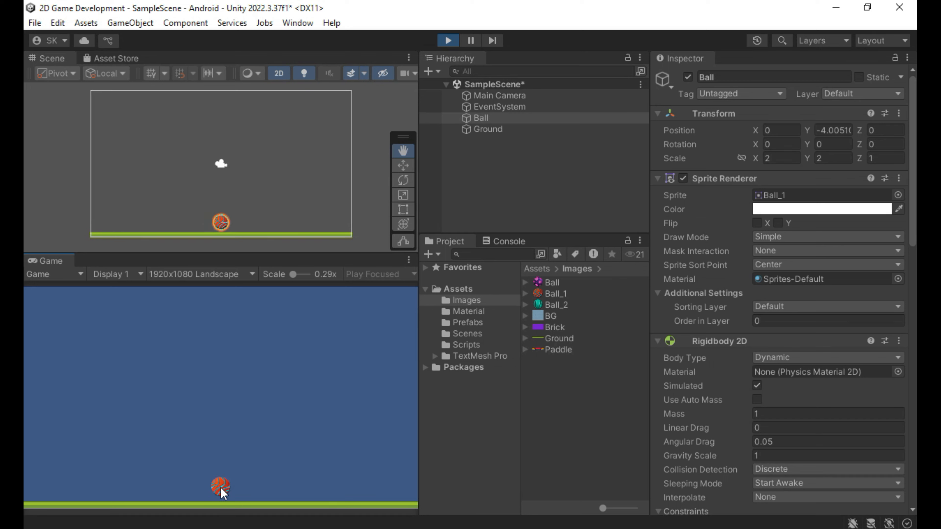